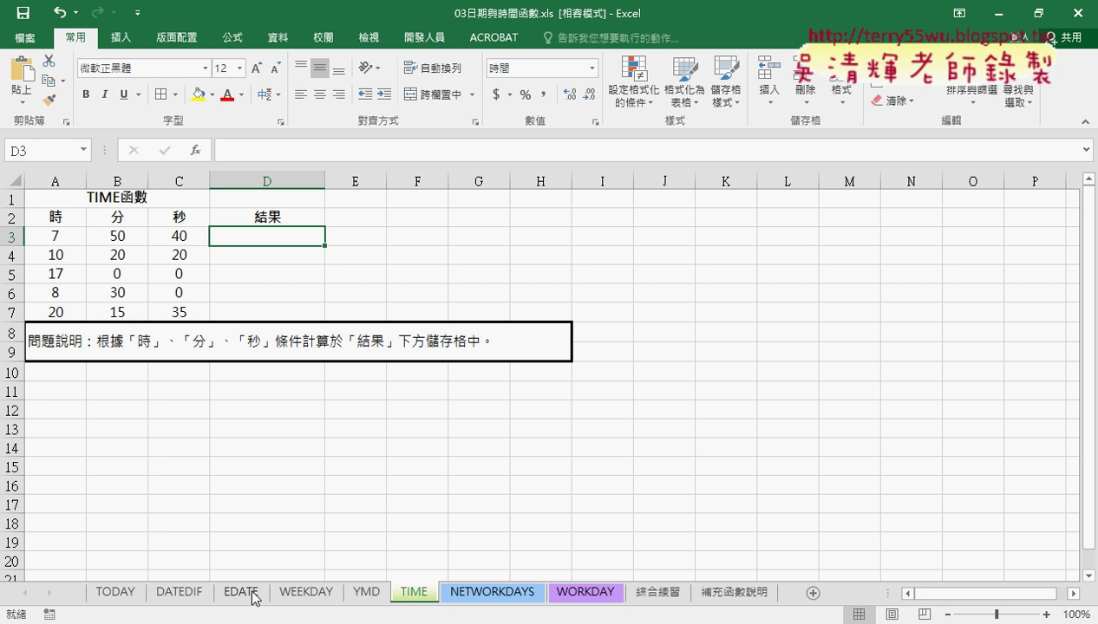
On the EDATE sheet, review C4's DATE formula arguments: YEAR(C3), the month plus 3, and DAY(C3).
click(252, 591)
click(357, 253)
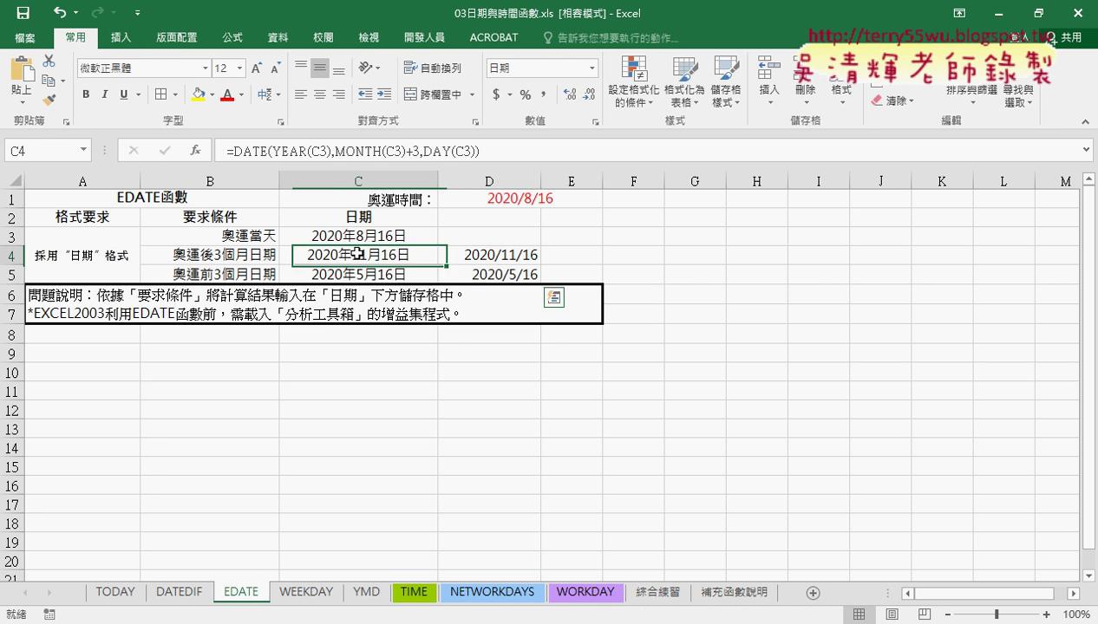
click(249, 154)
click(196, 150)
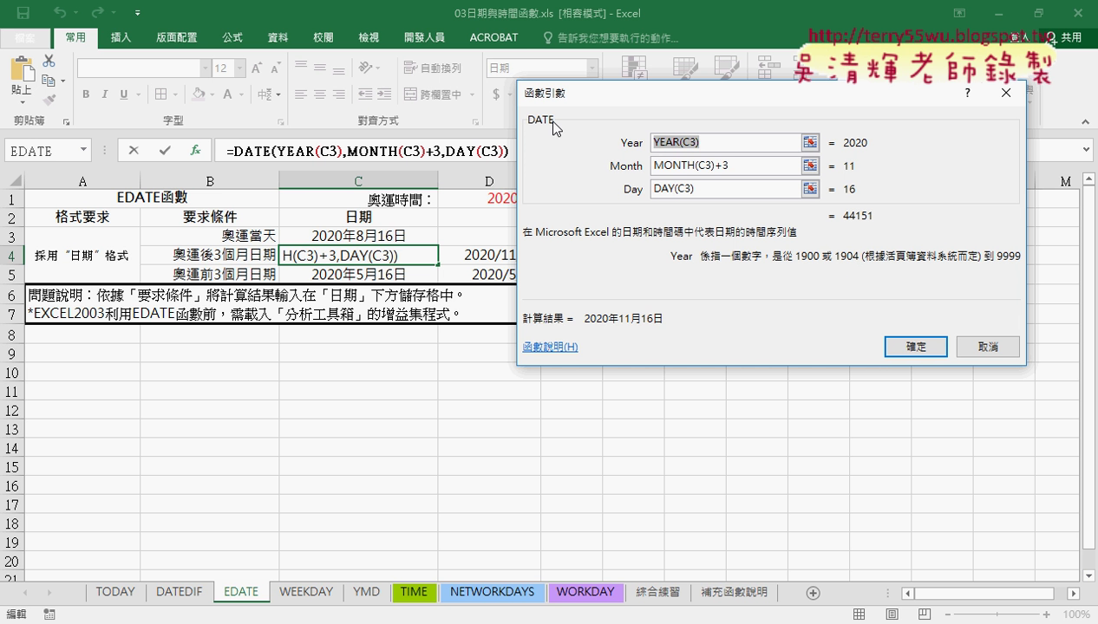
click(696, 143)
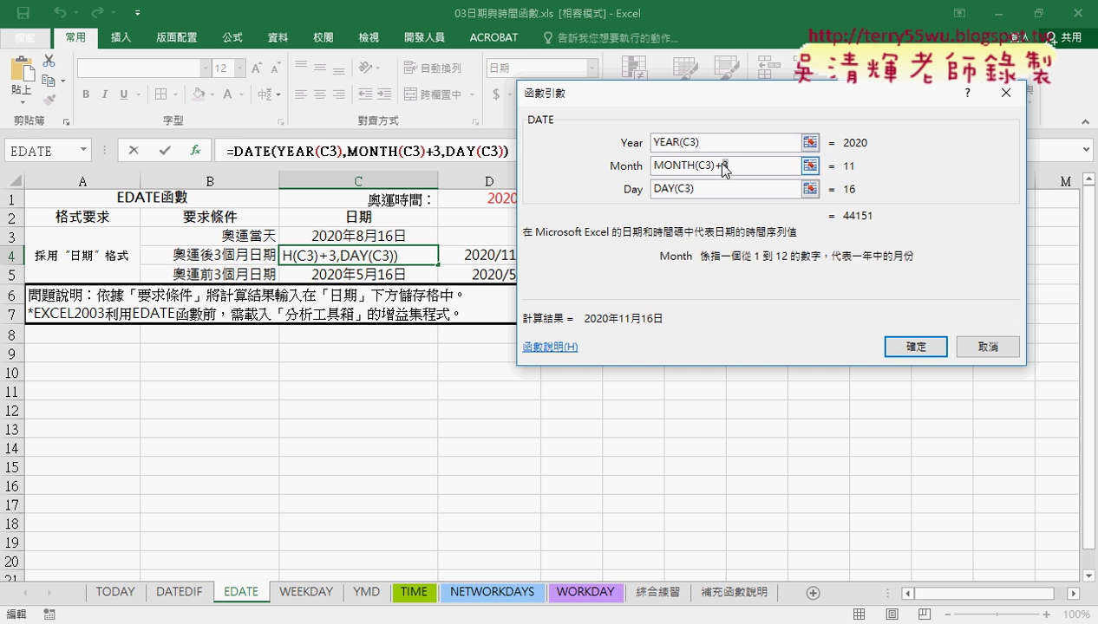
drag(740, 164, 715, 165)
click(664, 142)
click(667, 165)
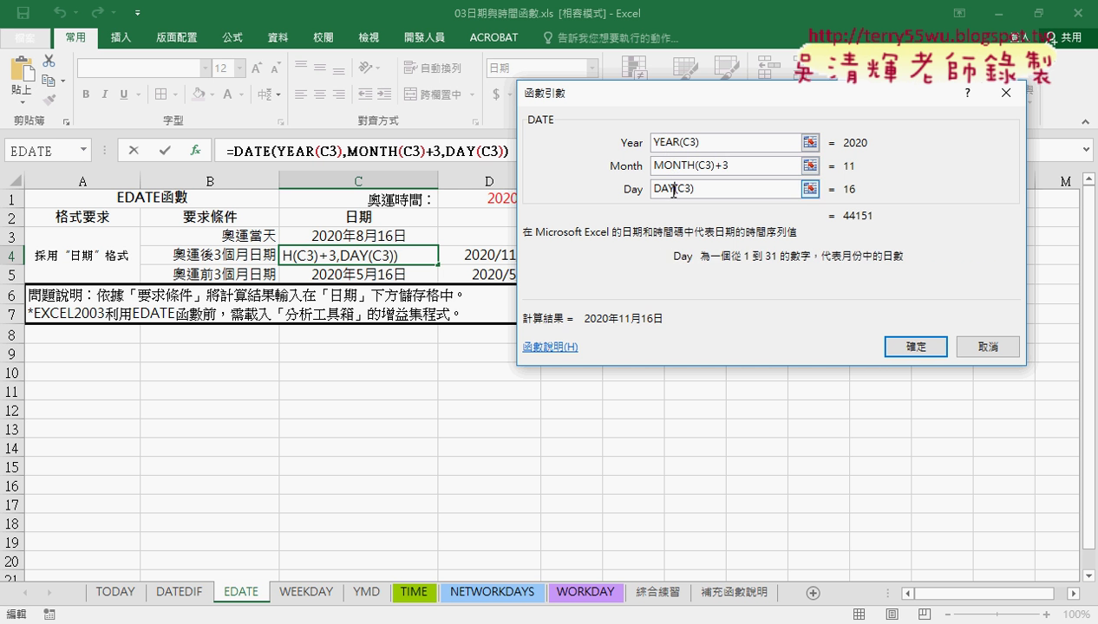
click(926, 347)
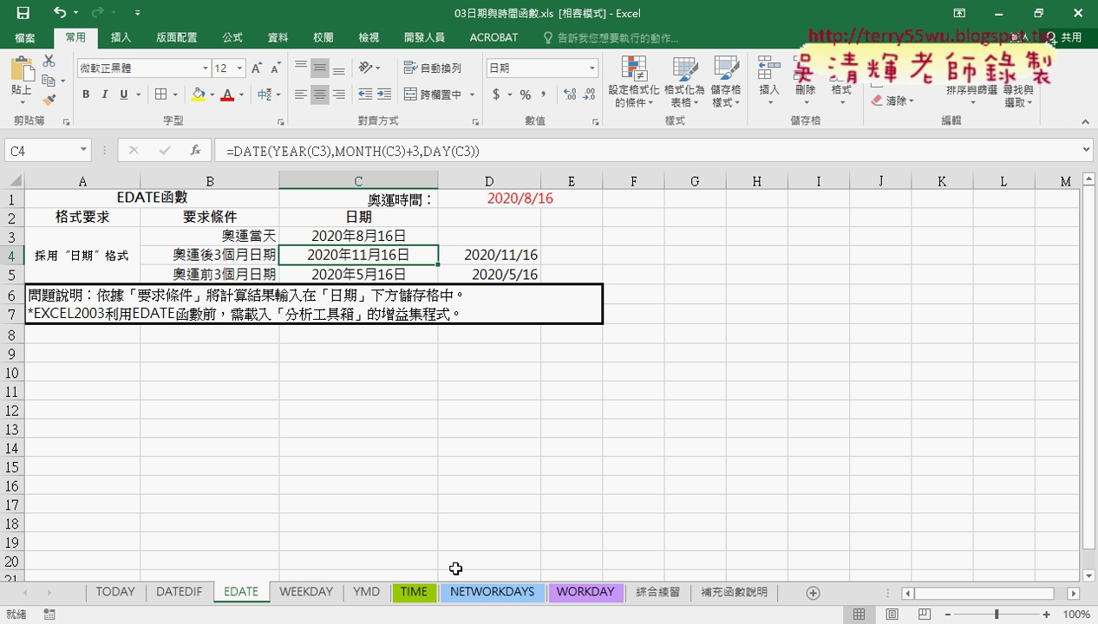
Return to the TIME sheet and select the hour, minute and second values in A3:C3.
click(420, 591)
click(122, 236)
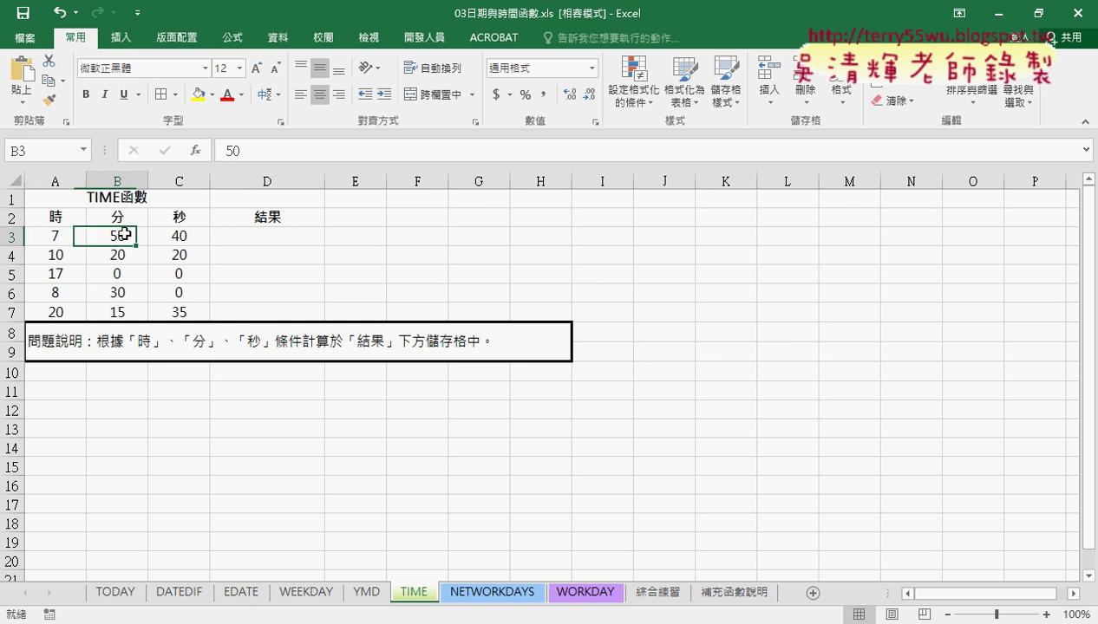
click(178, 236)
drag(56, 236, 238, 235)
click(238, 235)
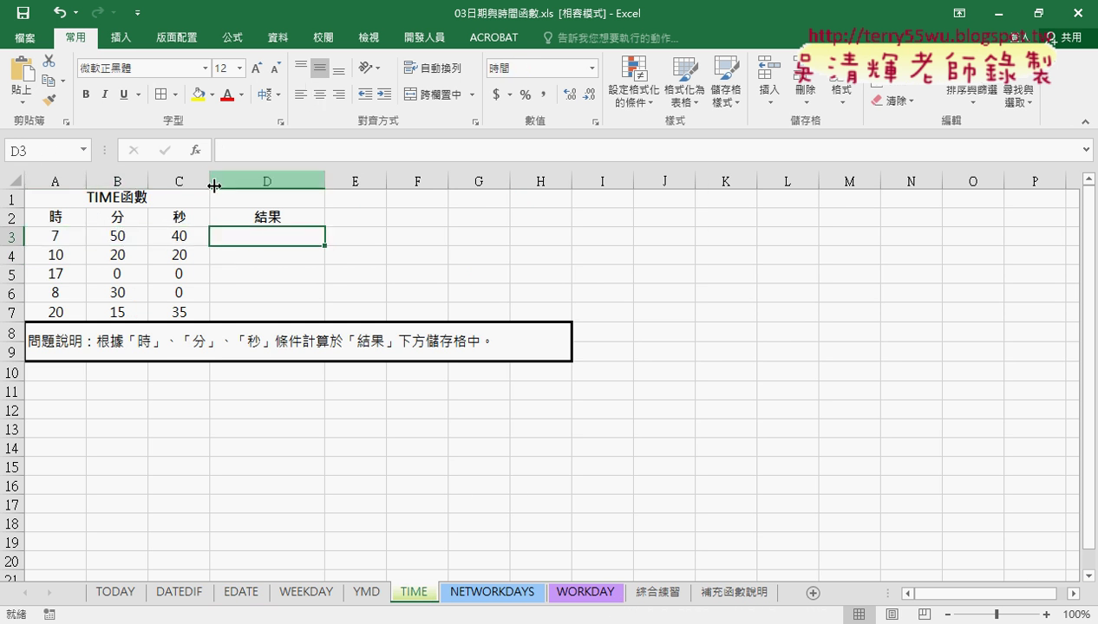
Enter =TIME(A3,B3,C3) in D3, previewing 7:50:40 AM.
click(199, 152)
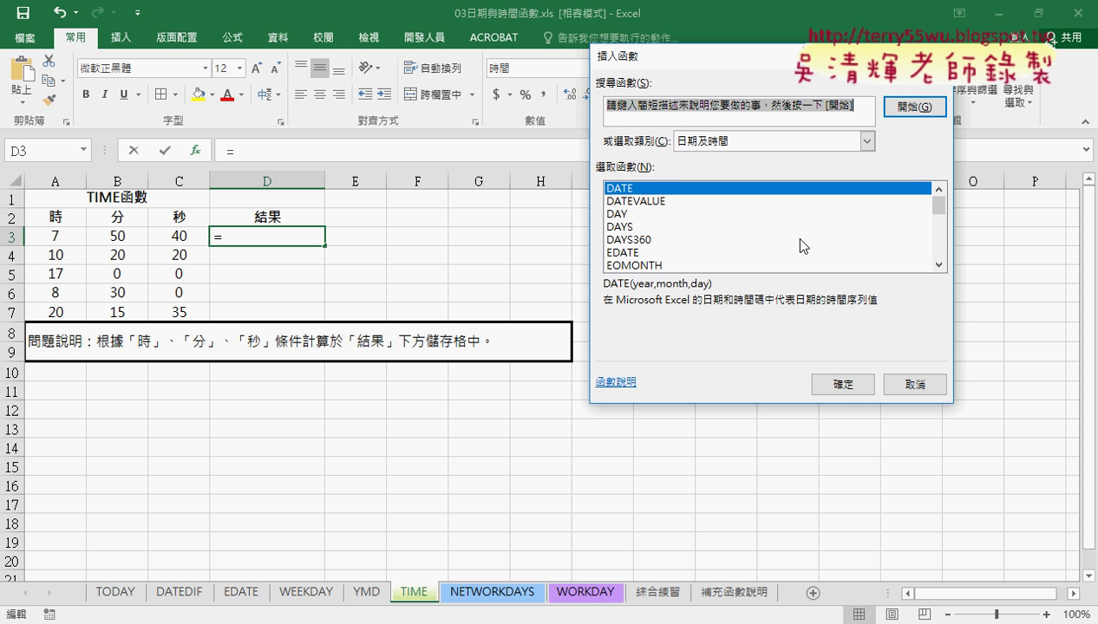
drag(937, 206, 940, 241)
click(631, 214)
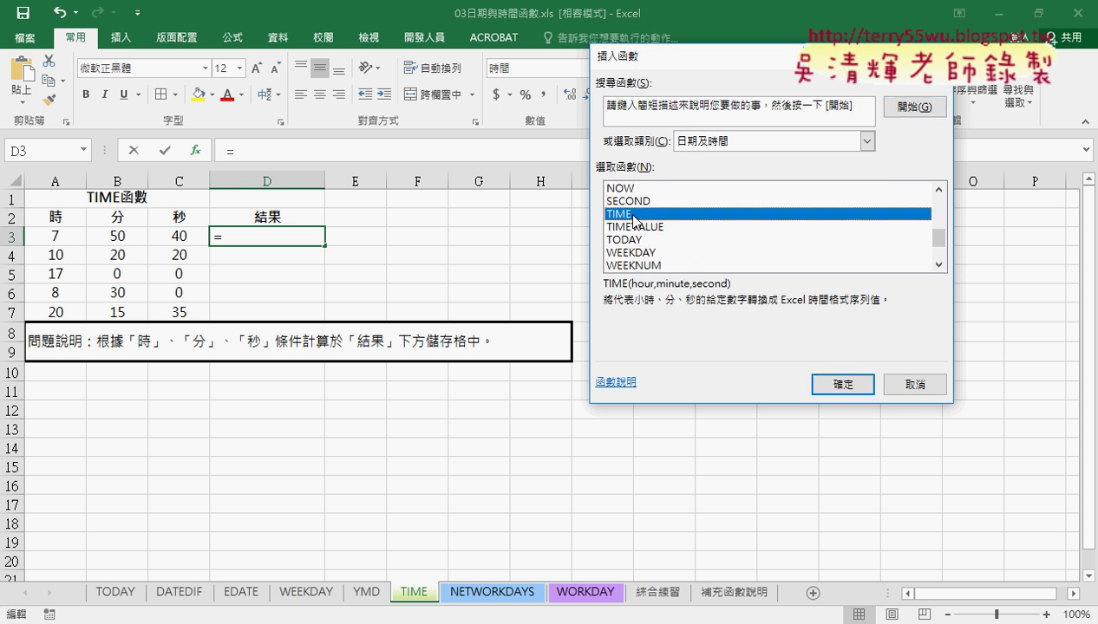
click(824, 383)
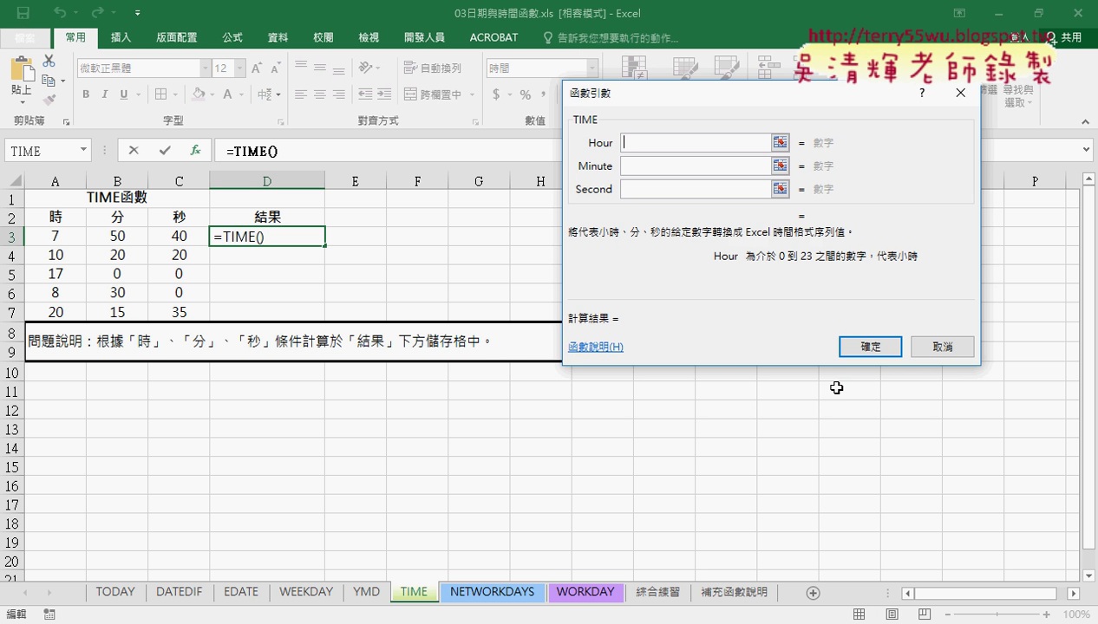
click(64, 233)
click(652, 167)
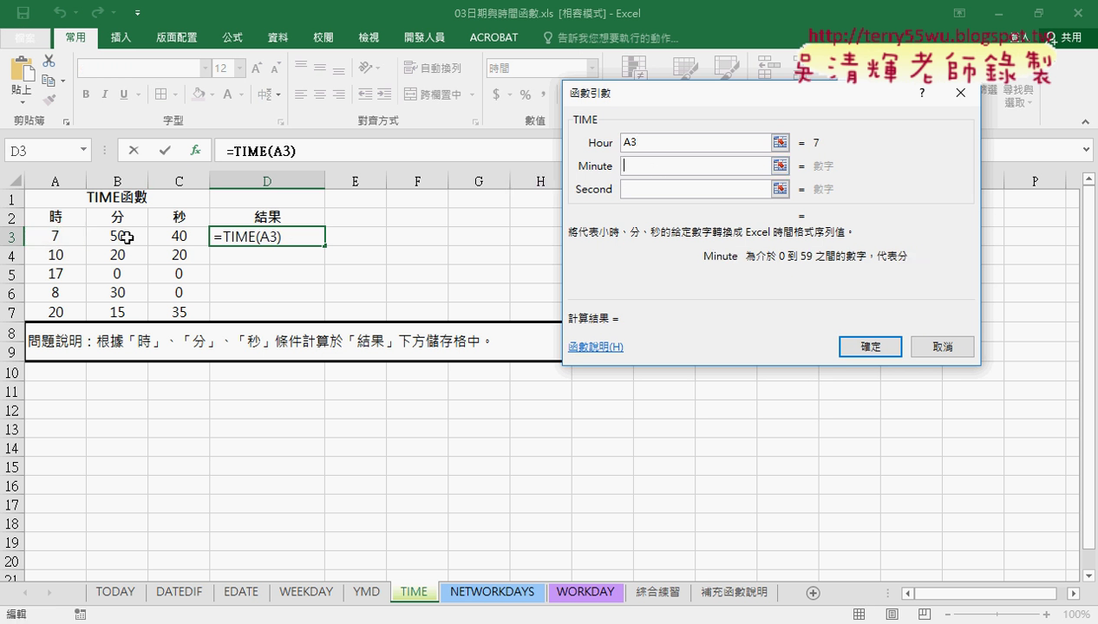
click(127, 237)
click(633, 189)
click(197, 240)
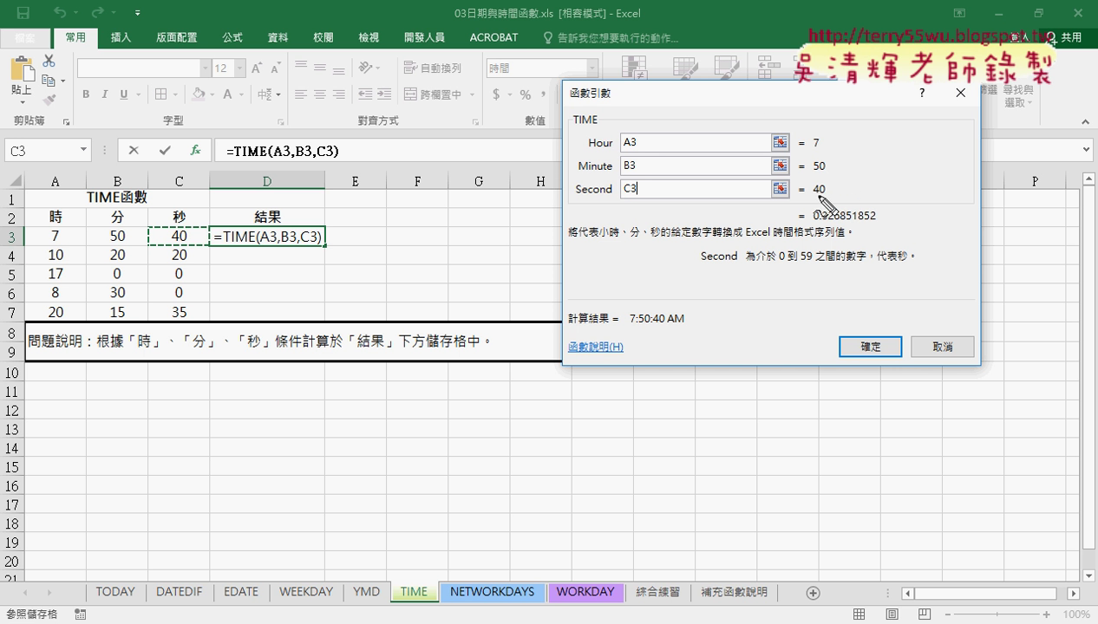
drag(800, 223, 878, 219)
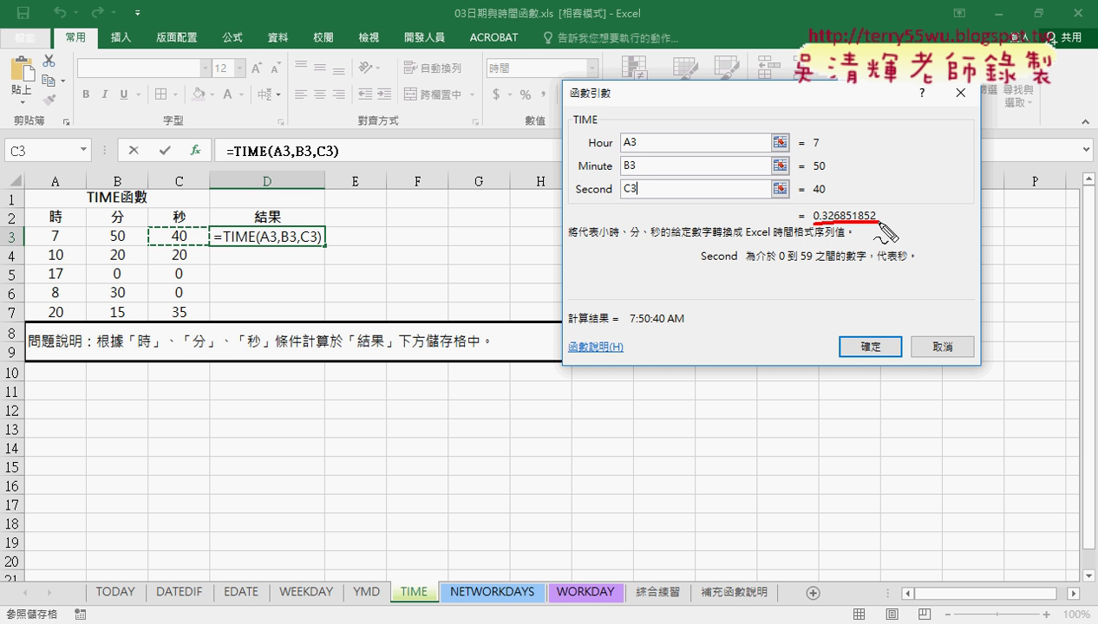
key(Escape)
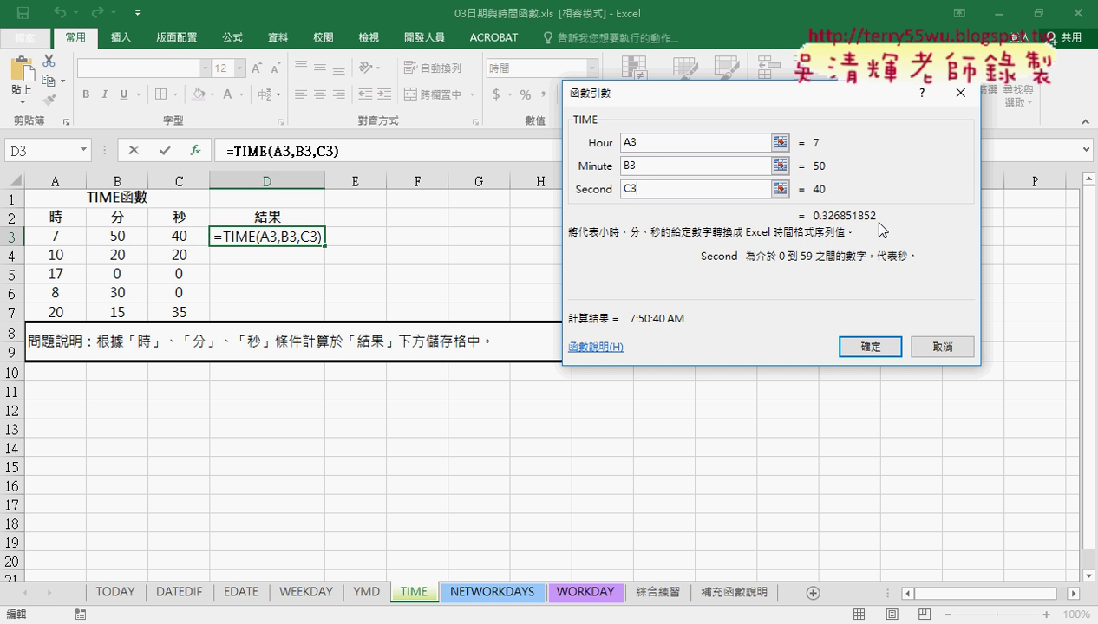
click(879, 350)
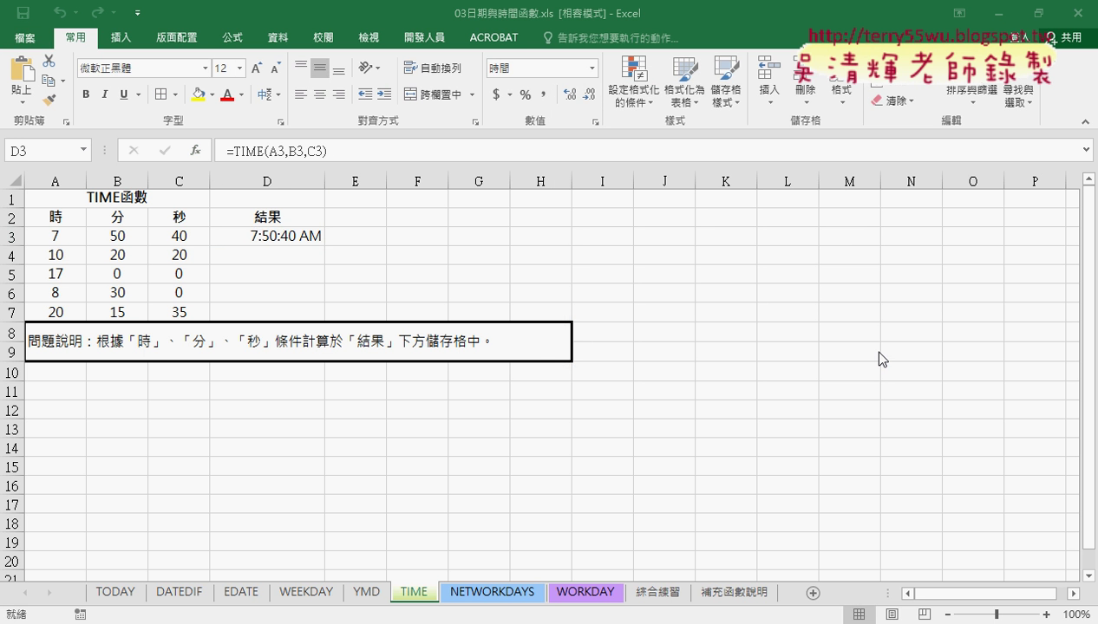
click(303, 239)
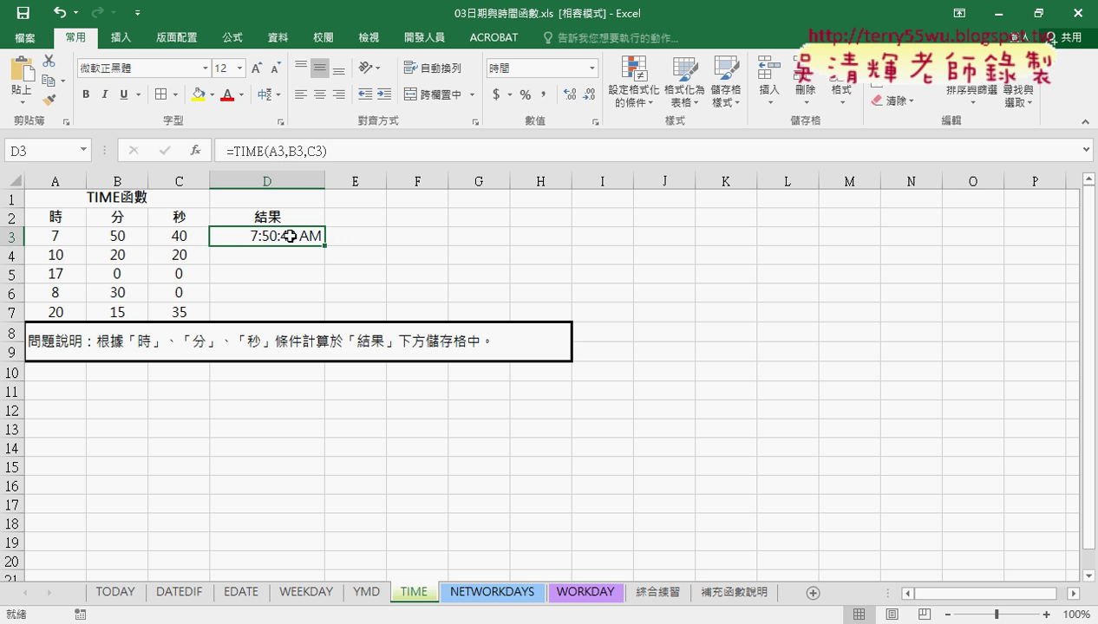
click(359, 235)
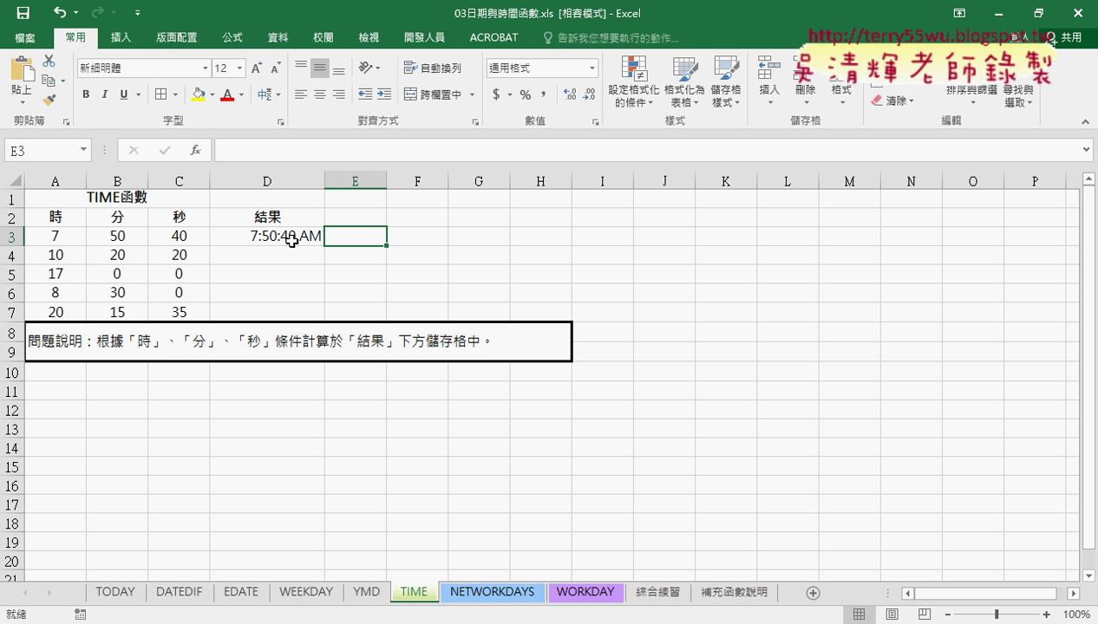
click(276, 236)
click(355, 236)
Insert the TIME function into E3 with Hour set to hour(D3).
click(199, 153)
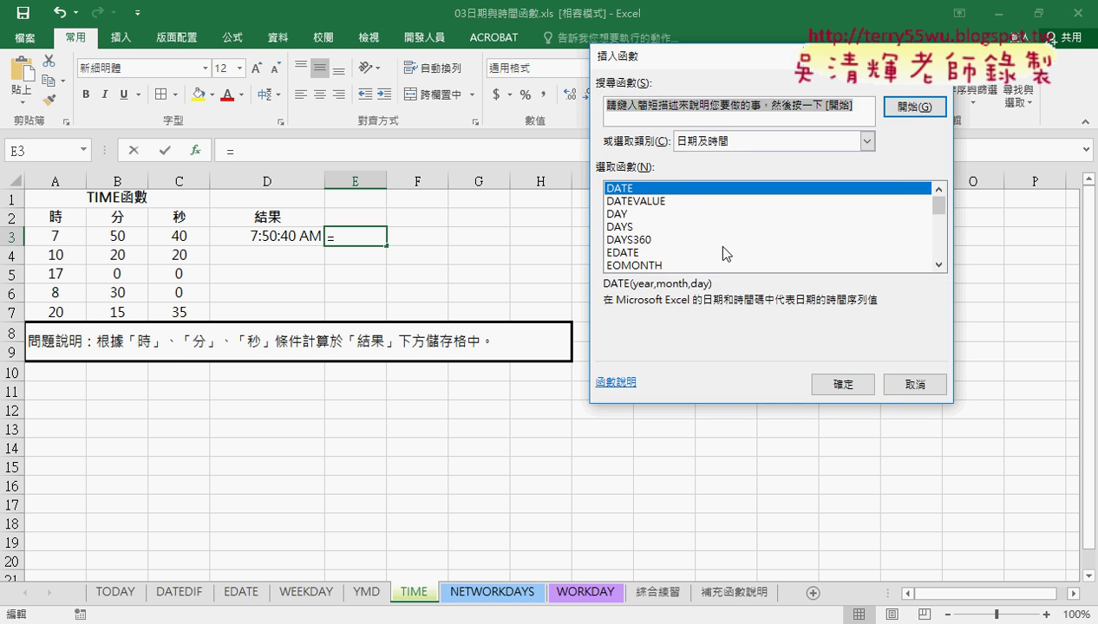
drag(938, 194, 939, 239)
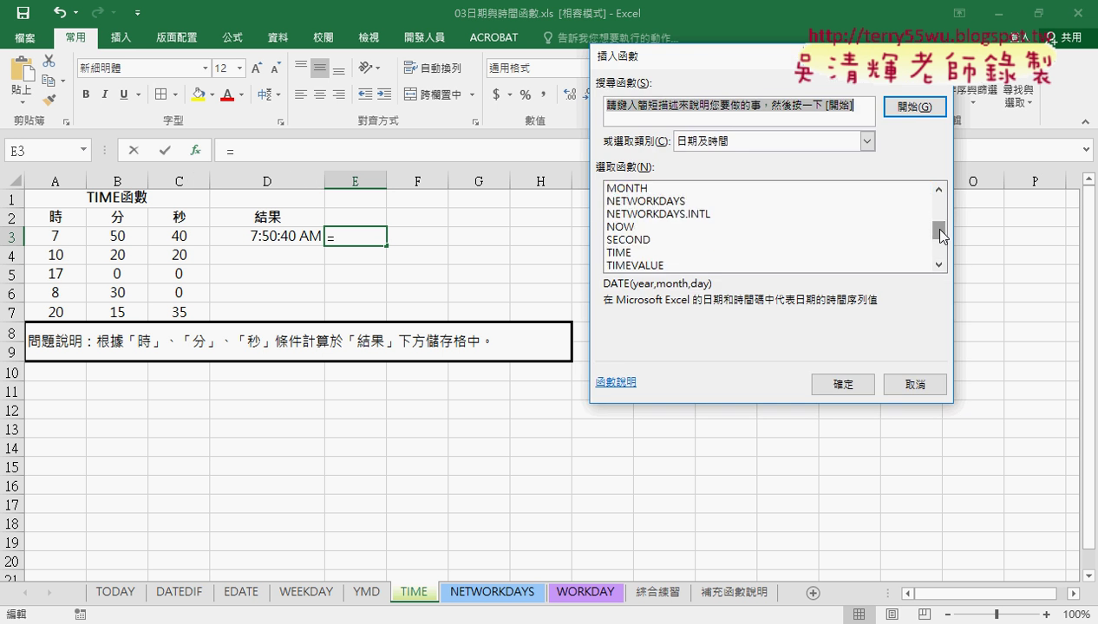
double_click(616, 253)
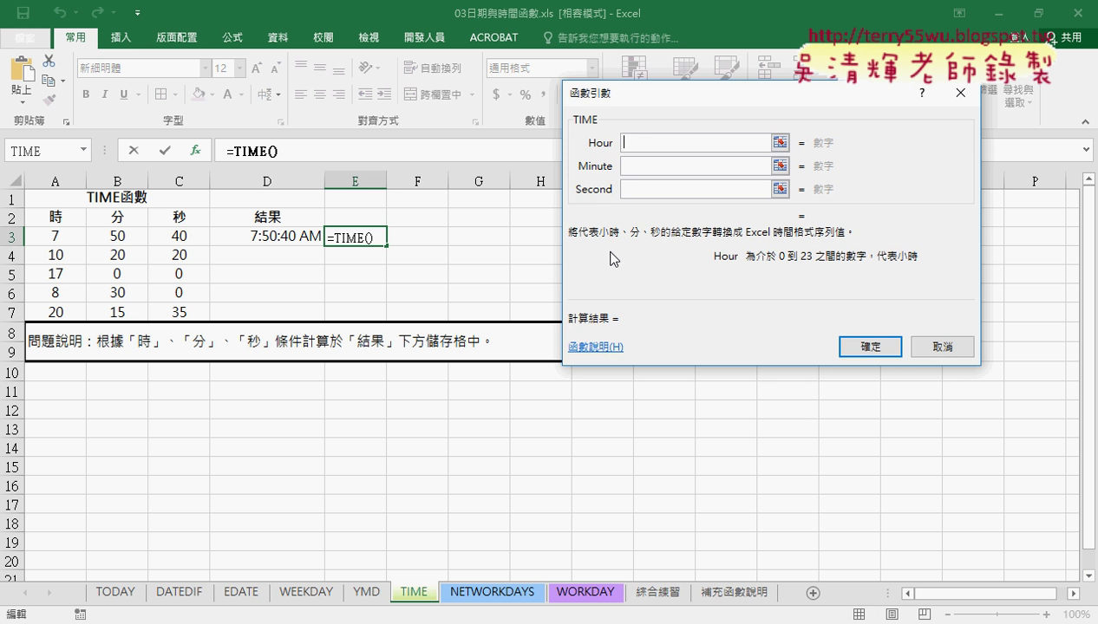
text(h)
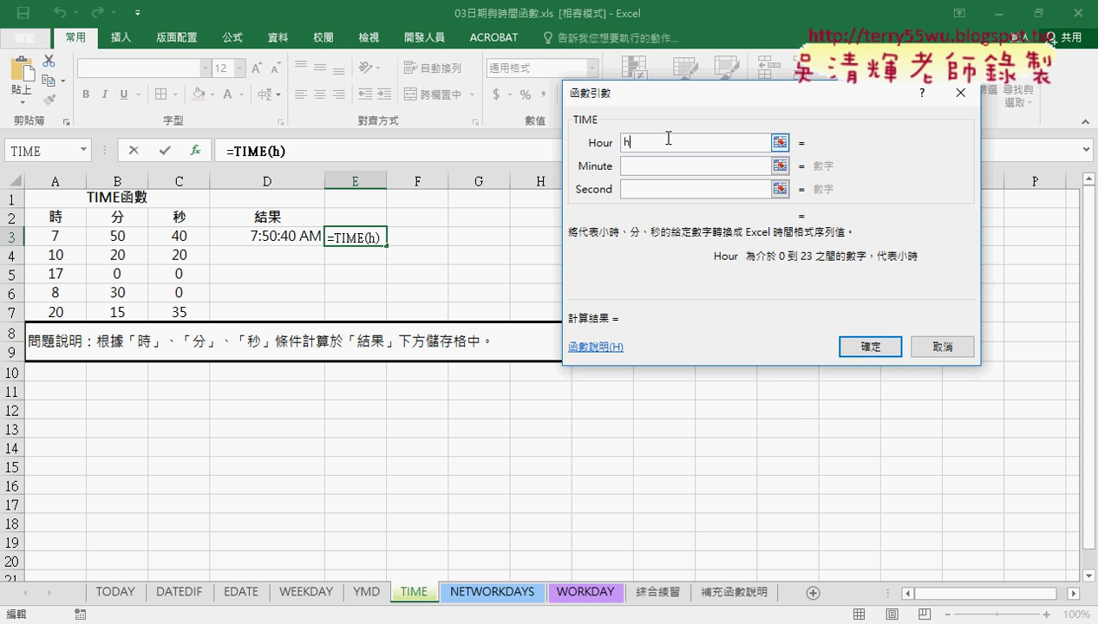
text(our)
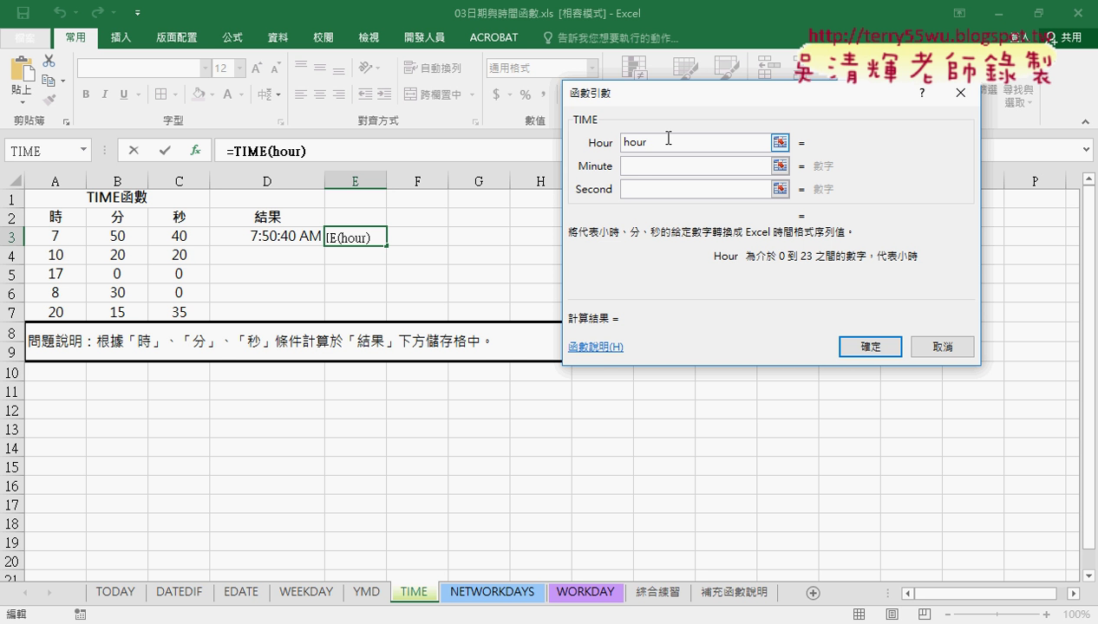
text(()
click(269, 236)
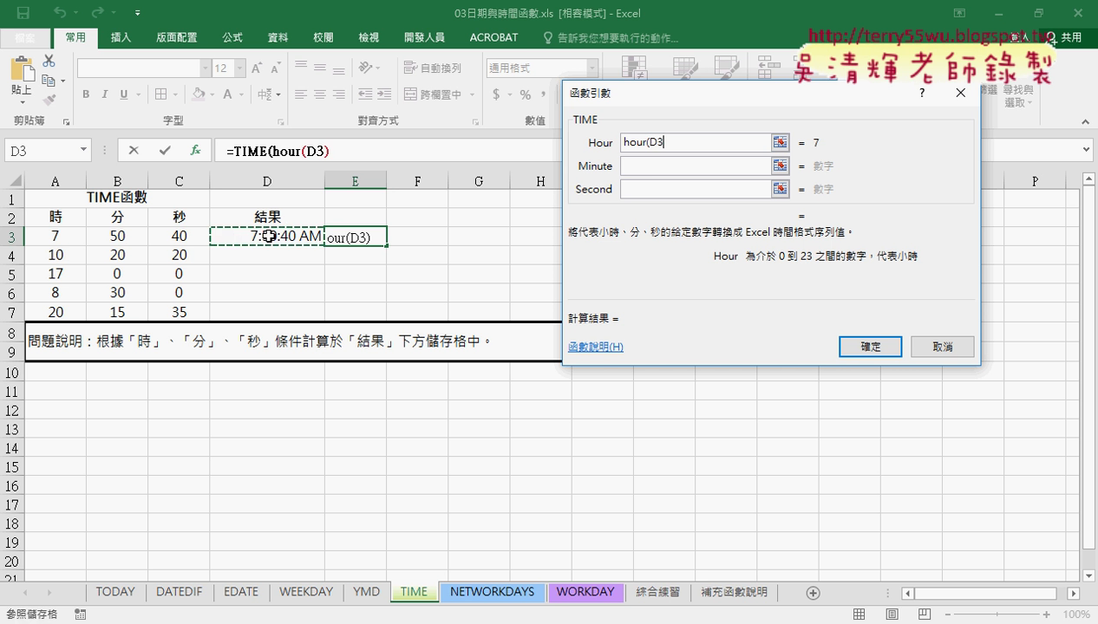
text())
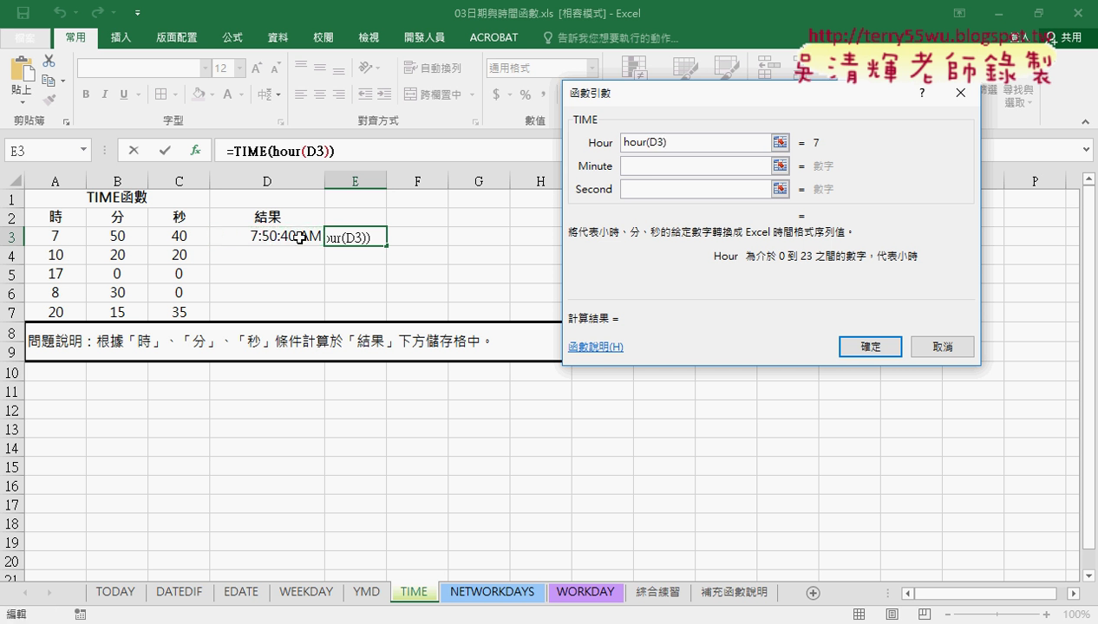
Set the Minute argument to minute(D3) and the Second argument to second(D3)+50.
click(644, 169)
text(min)
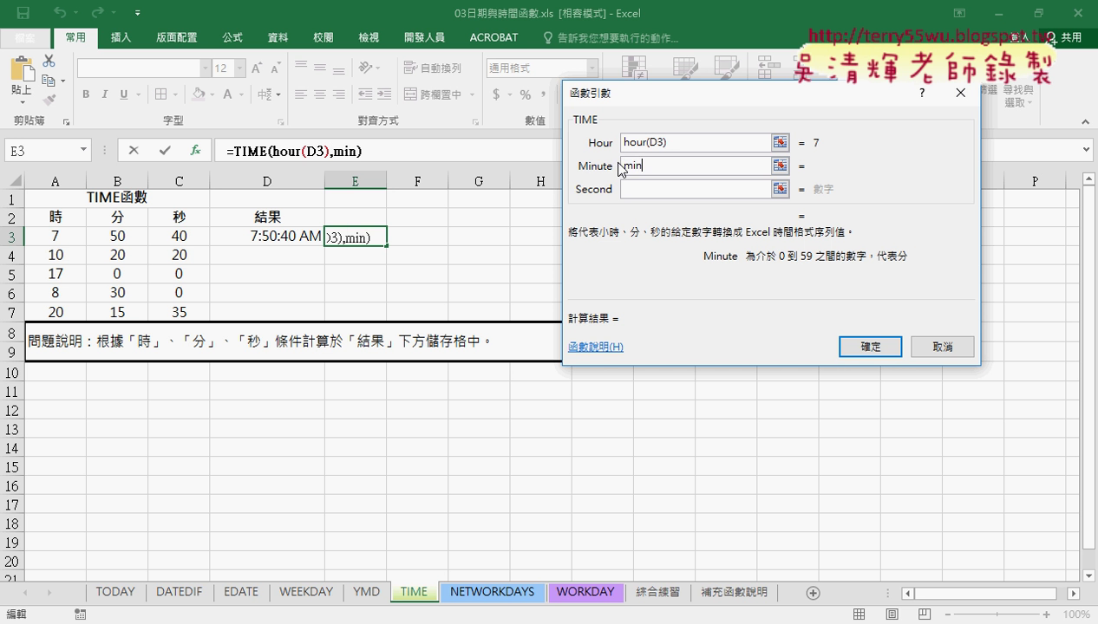
text(ute)
text(()
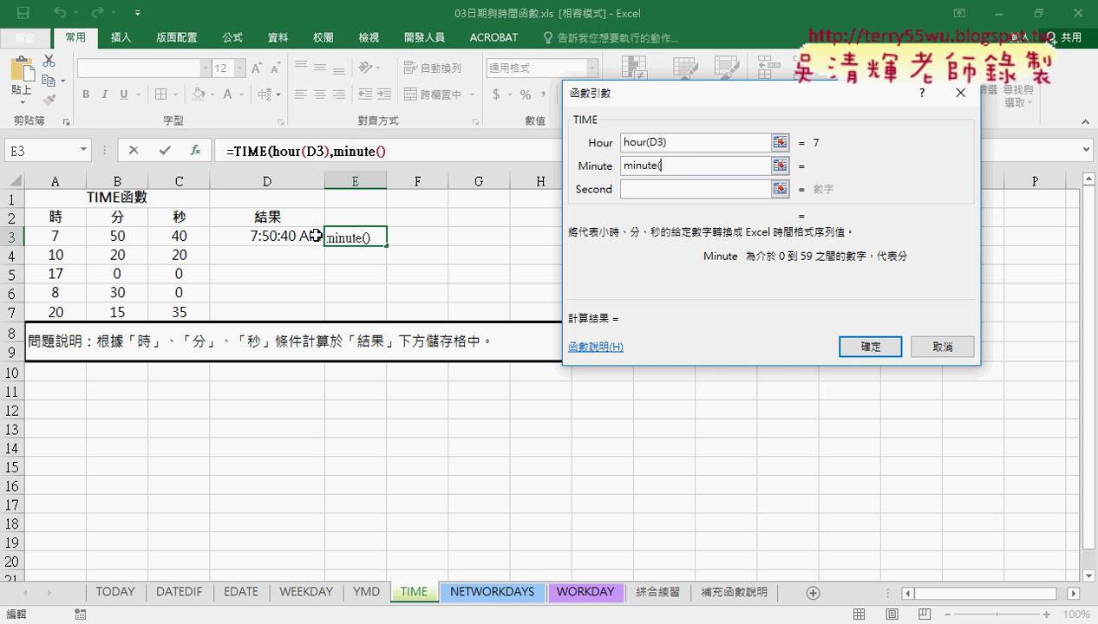
click(295, 243)
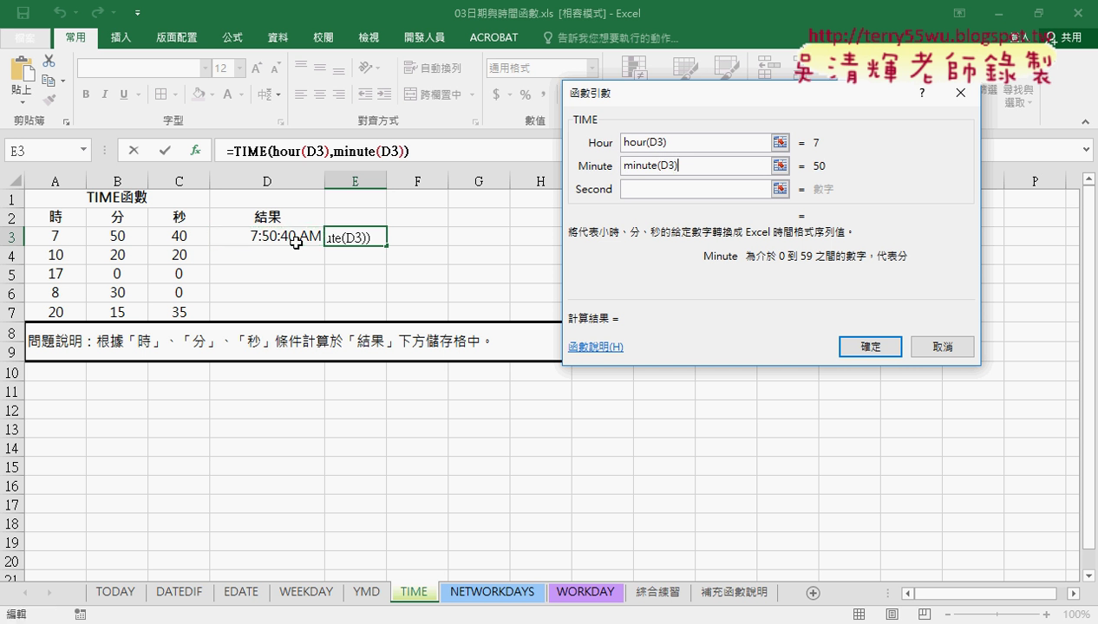
click(652, 189)
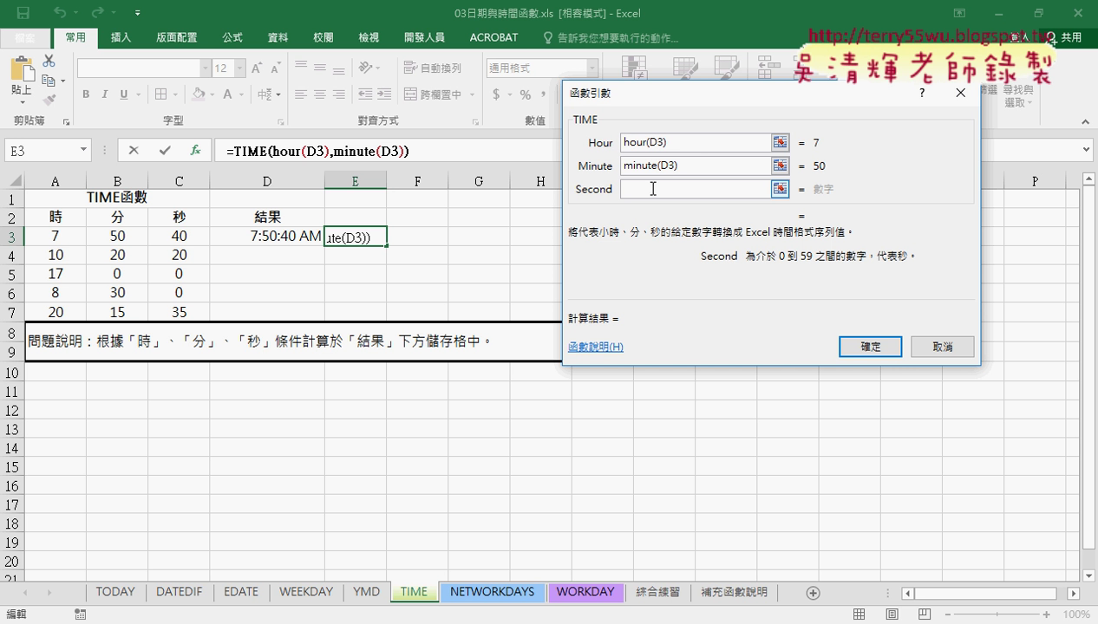
text(sec)
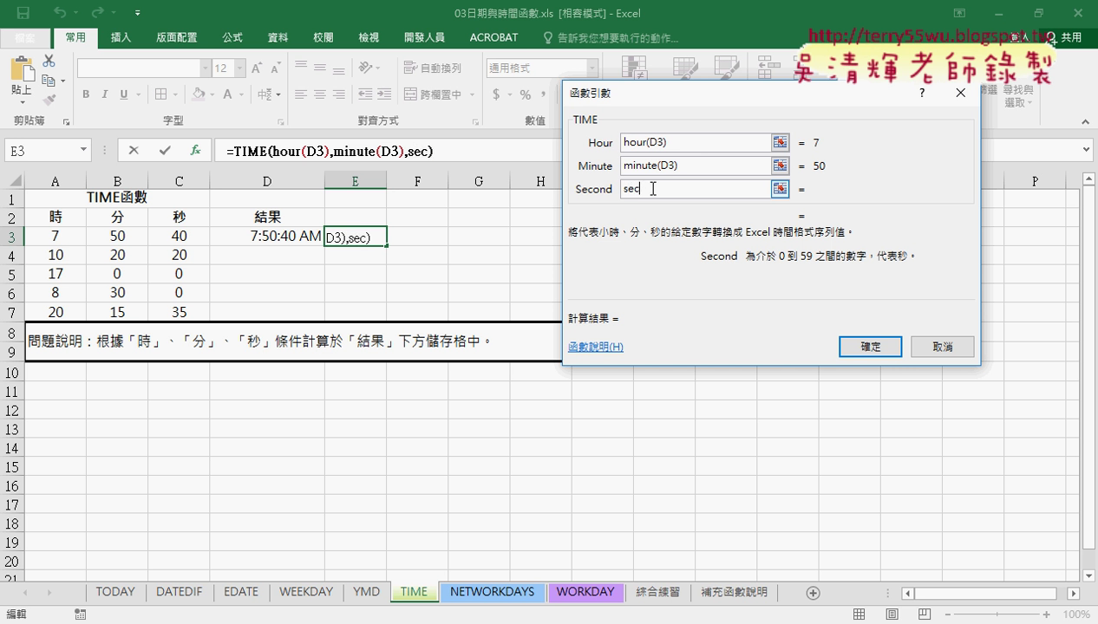
text(o)
text(nd()
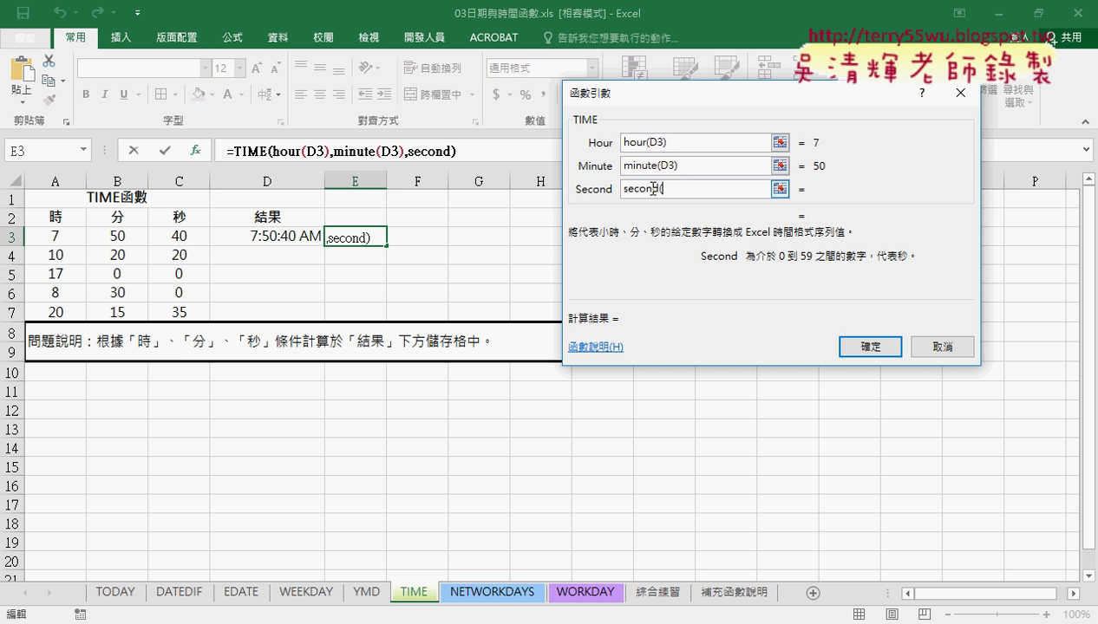
click(293, 233)
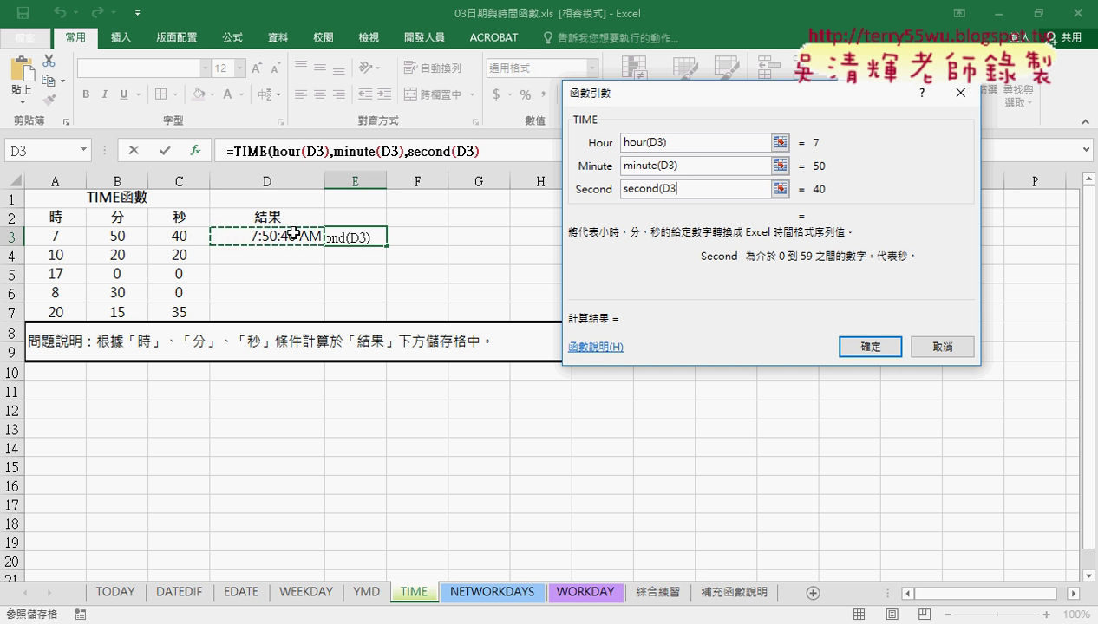
text()+)
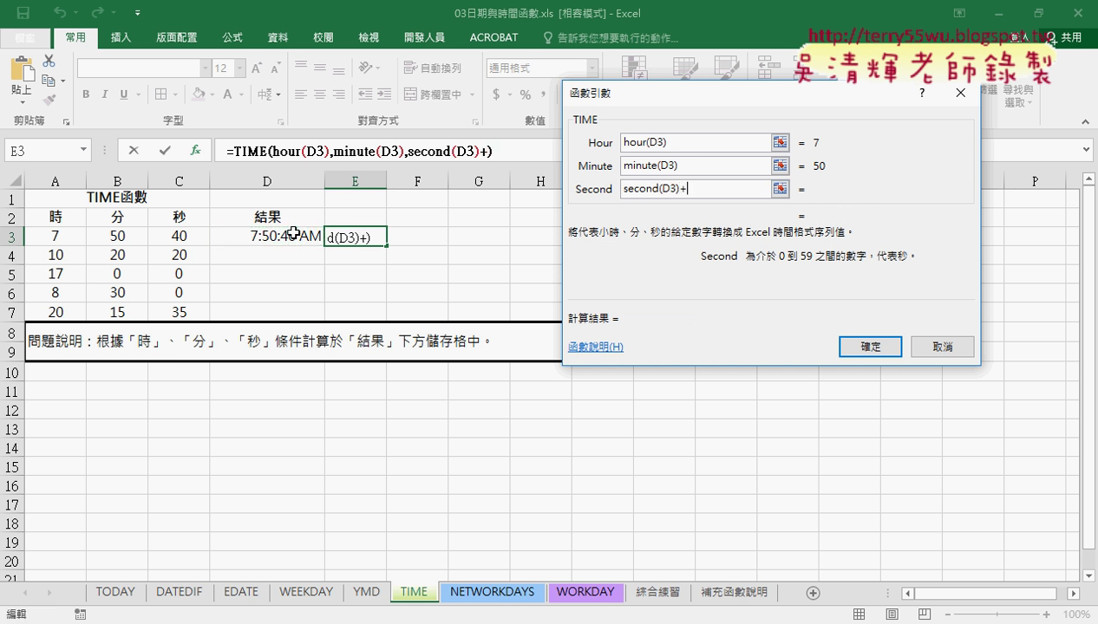
text(50)
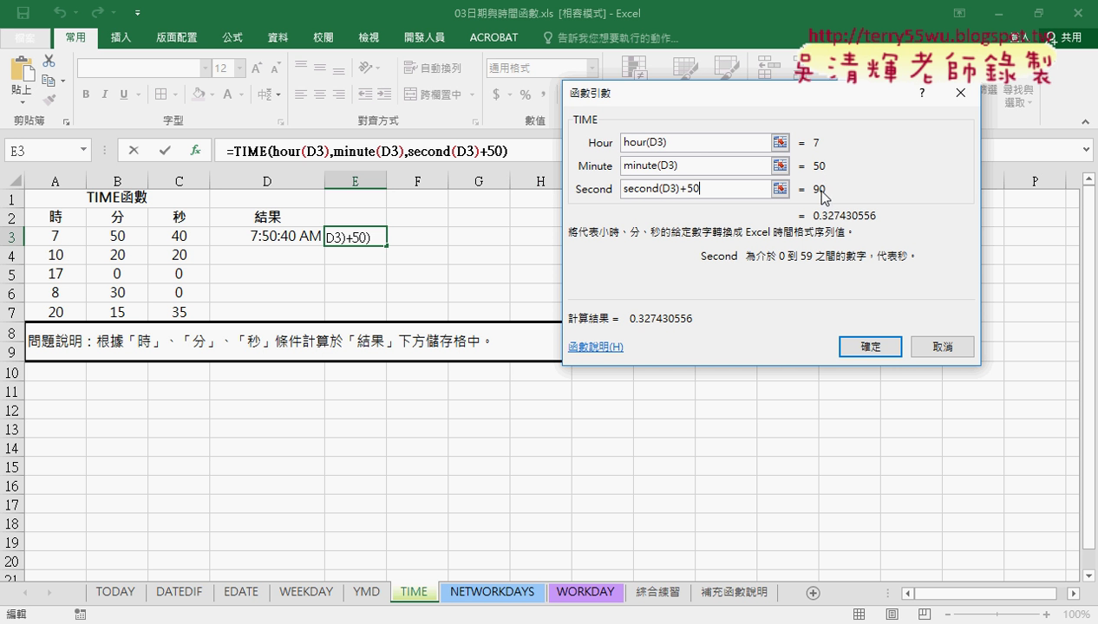
Confirm the TIME formula in E3 and widen column E.
click(864, 345)
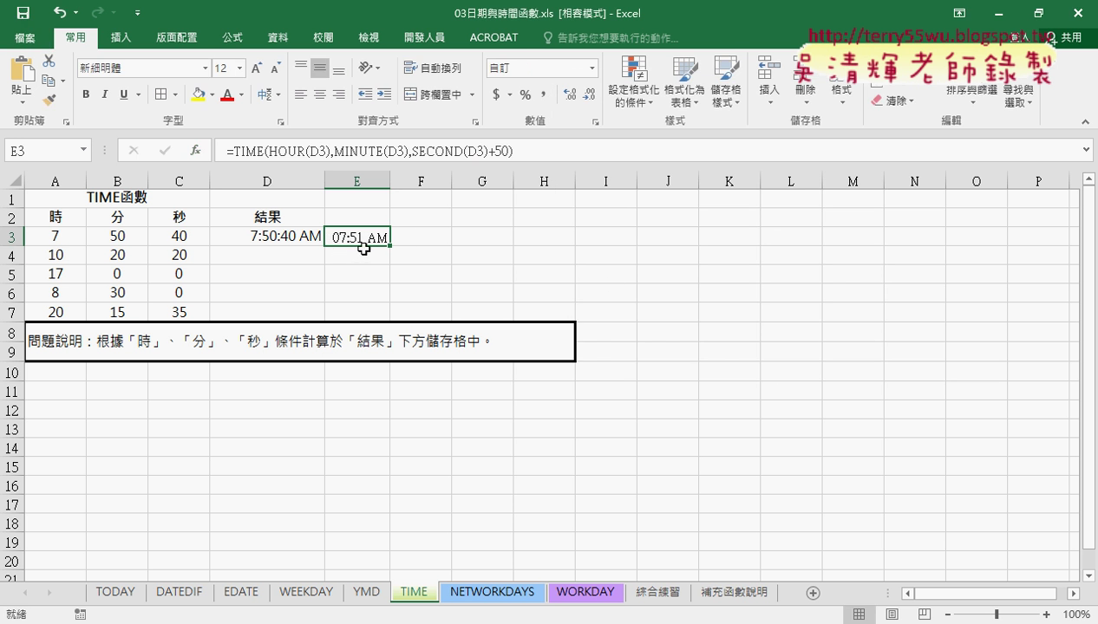
drag(390, 180, 415, 180)
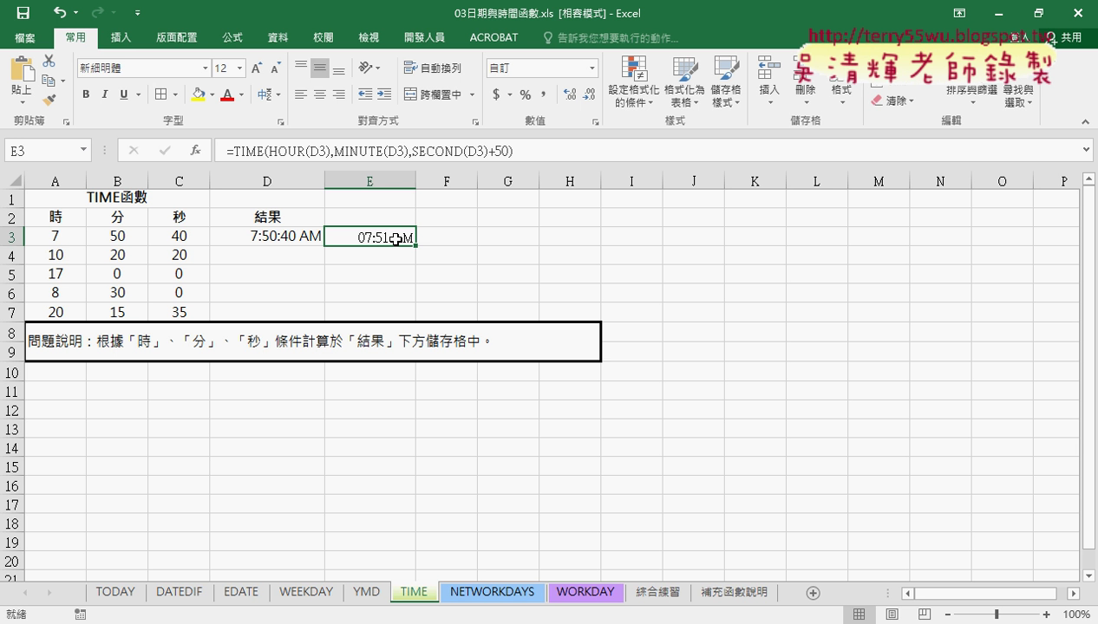
right_click(395, 239)
key(Escape)
Copy D3's time format onto E3 with Format Painter so it shows 7:51:30 AM.
click(298, 235)
click(49, 101)
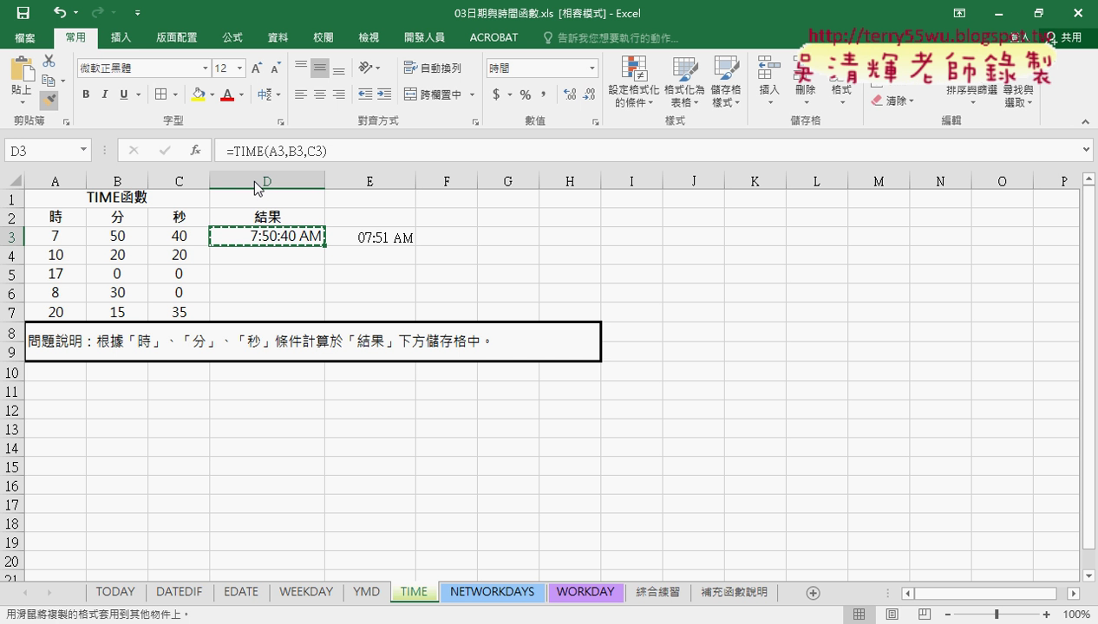
click(365, 237)
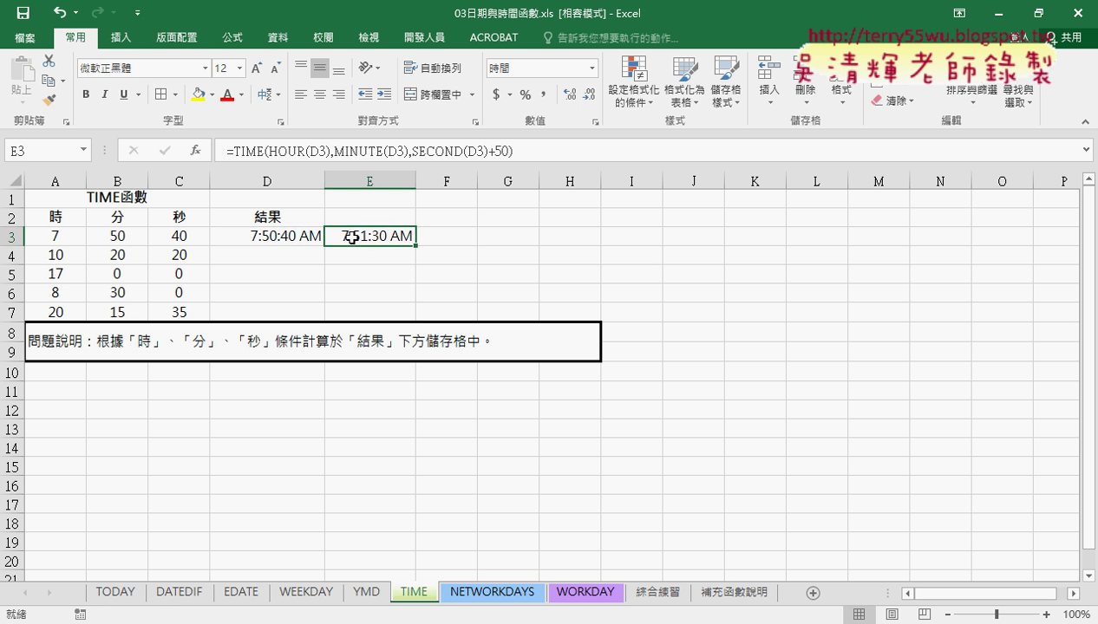
click(249, 151)
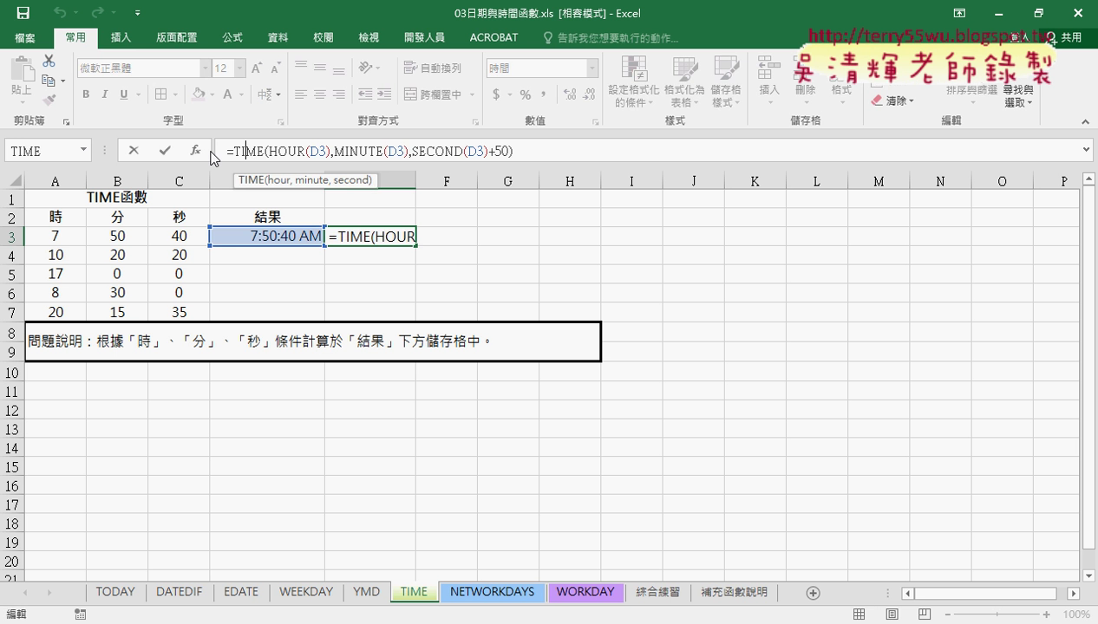
click(196, 150)
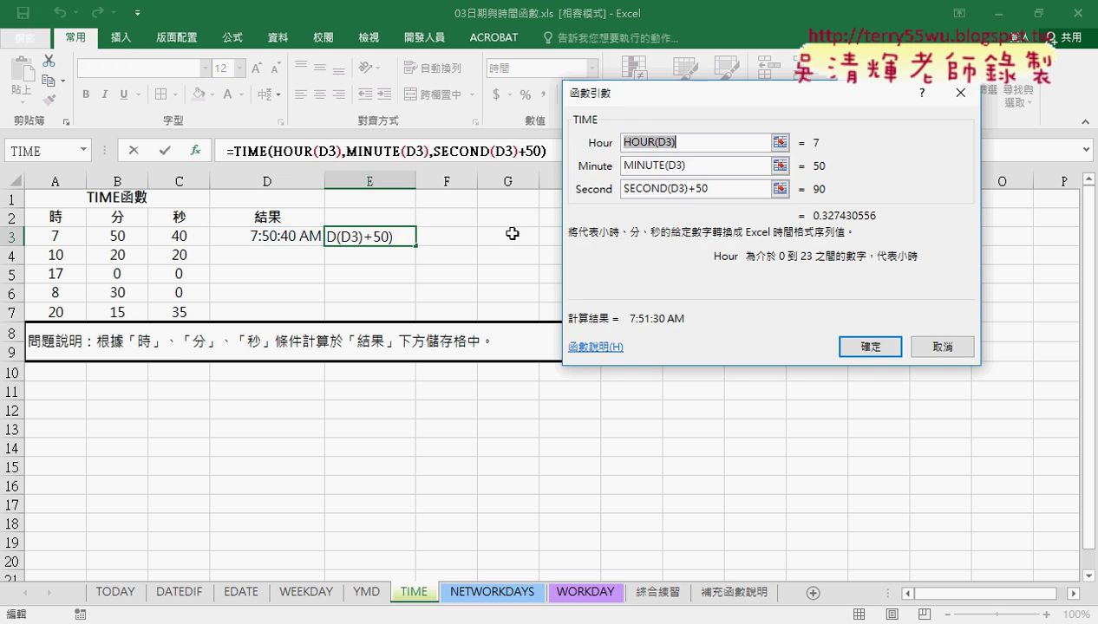
click(698, 143)
click(694, 161)
key(Tab)
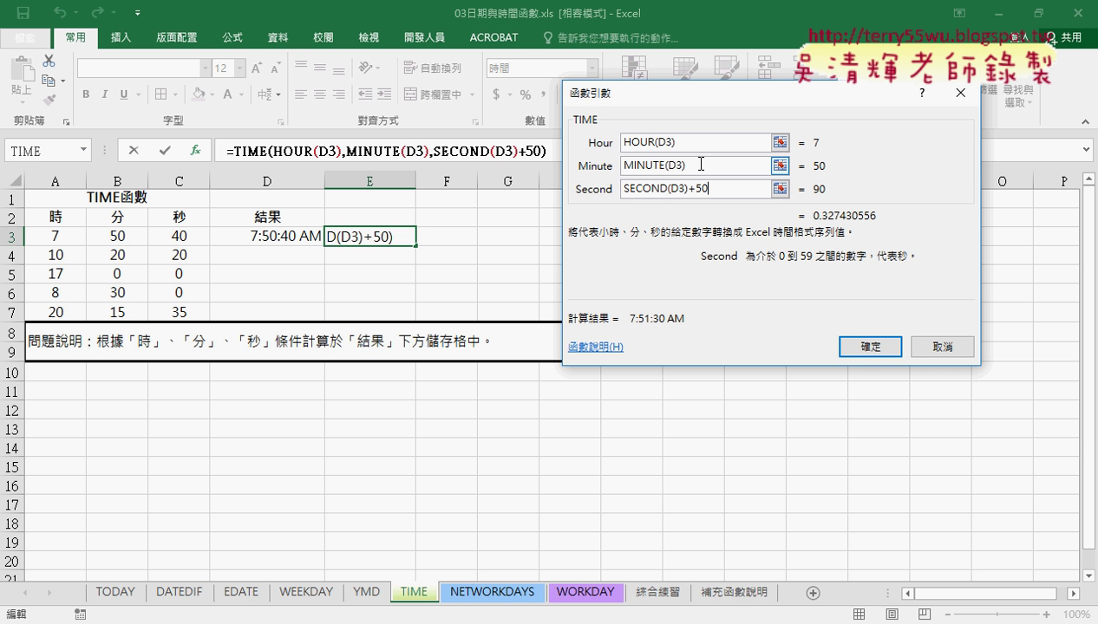
click(721, 169)
click(936, 349)
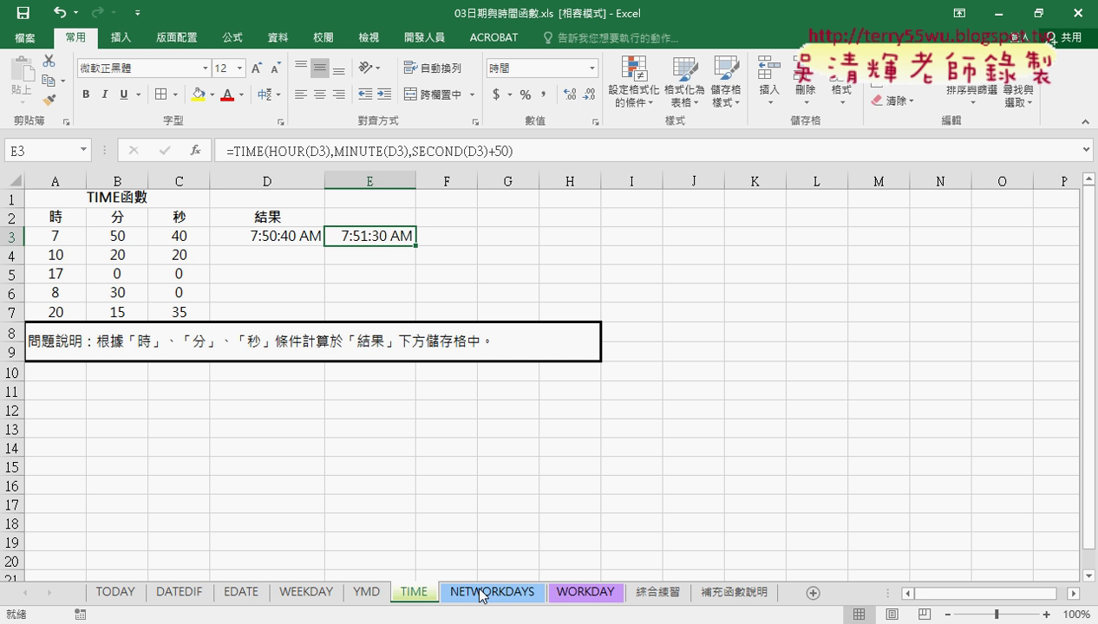
On the 綜合練習 sheet, inspect B2's EDATE formula and A3's =A2+1 formula, then edit A3.
click(655, 597)
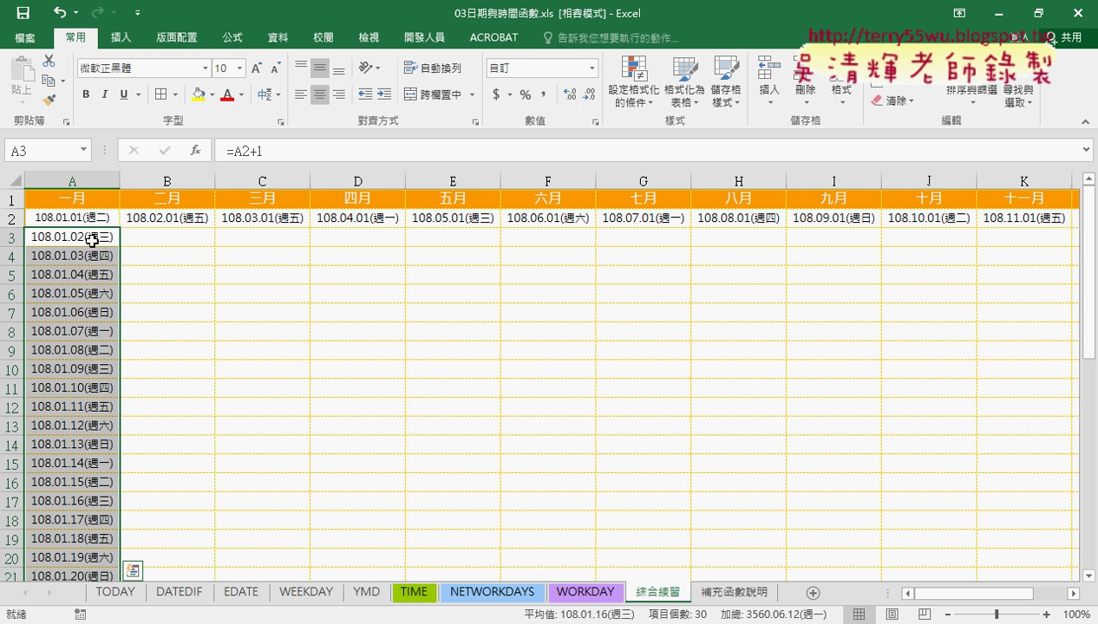
click(151, 214)
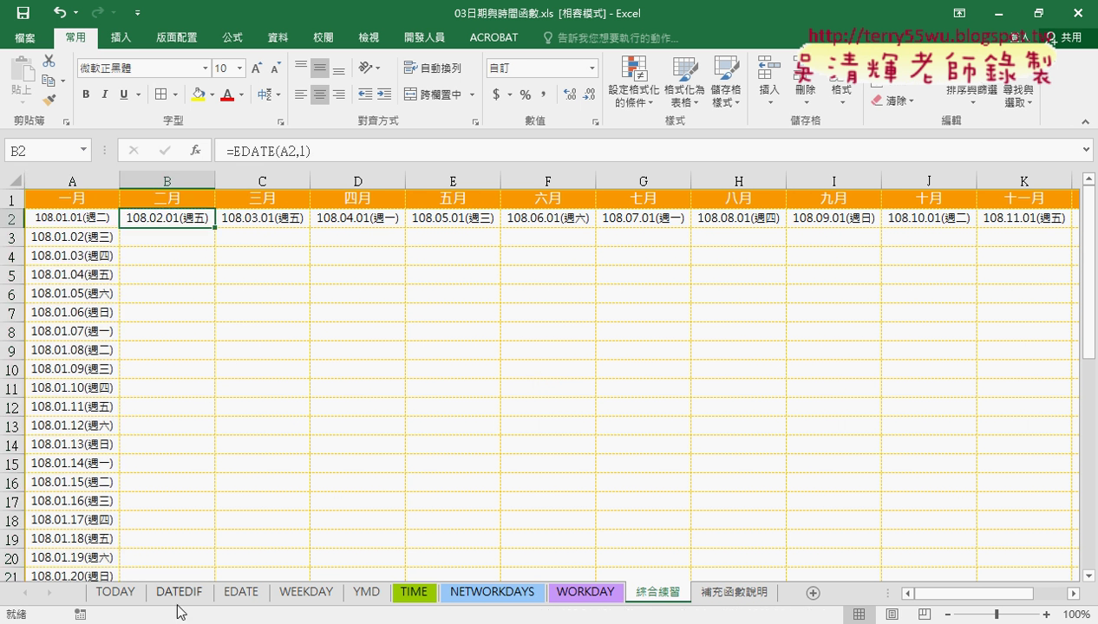
click(86, 235)
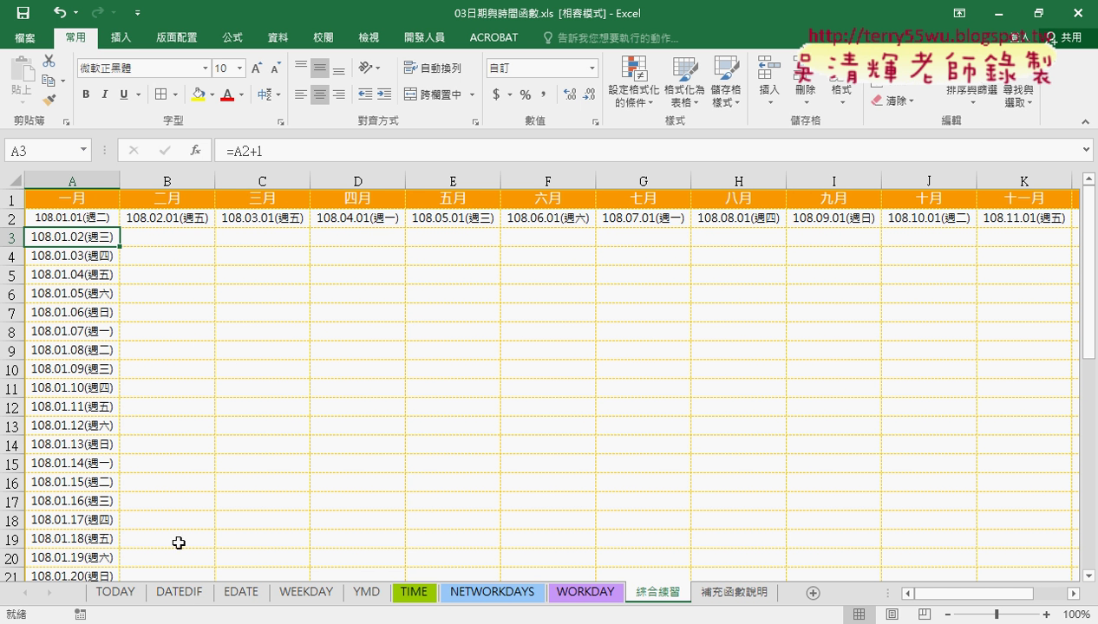
click(271, 150)
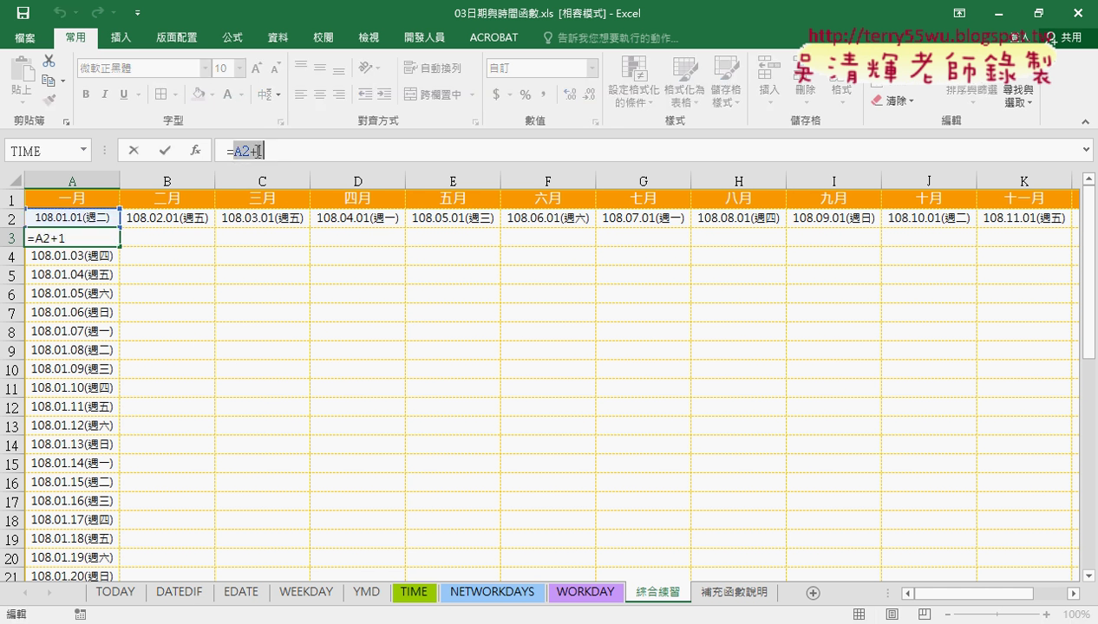
Cut A2+1 out of A3's formula and insert the Logical category's IF function.
right_click(256, 150)
click(290, 162)
click(196, 150)
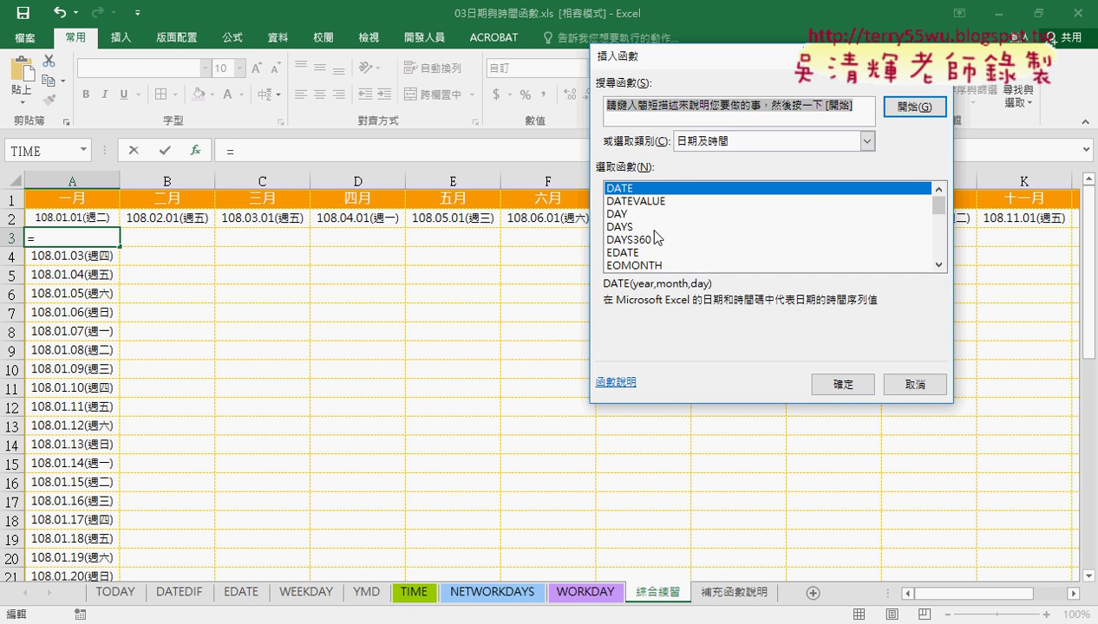
click(718, 140)
click(711, 274)
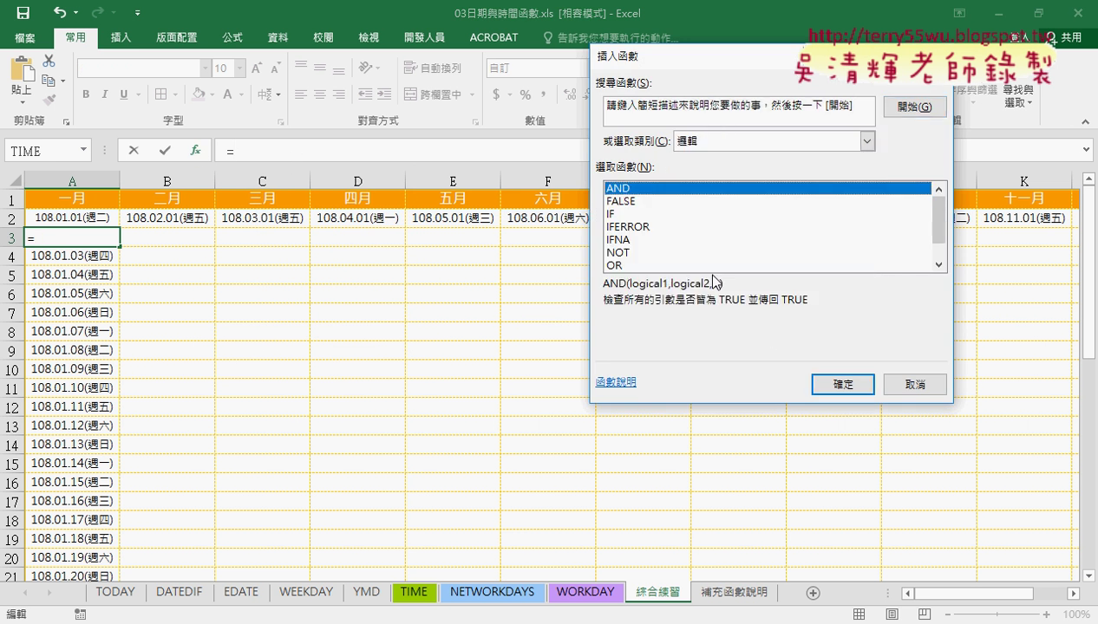
click(629, 214)
double_click(630, 214)
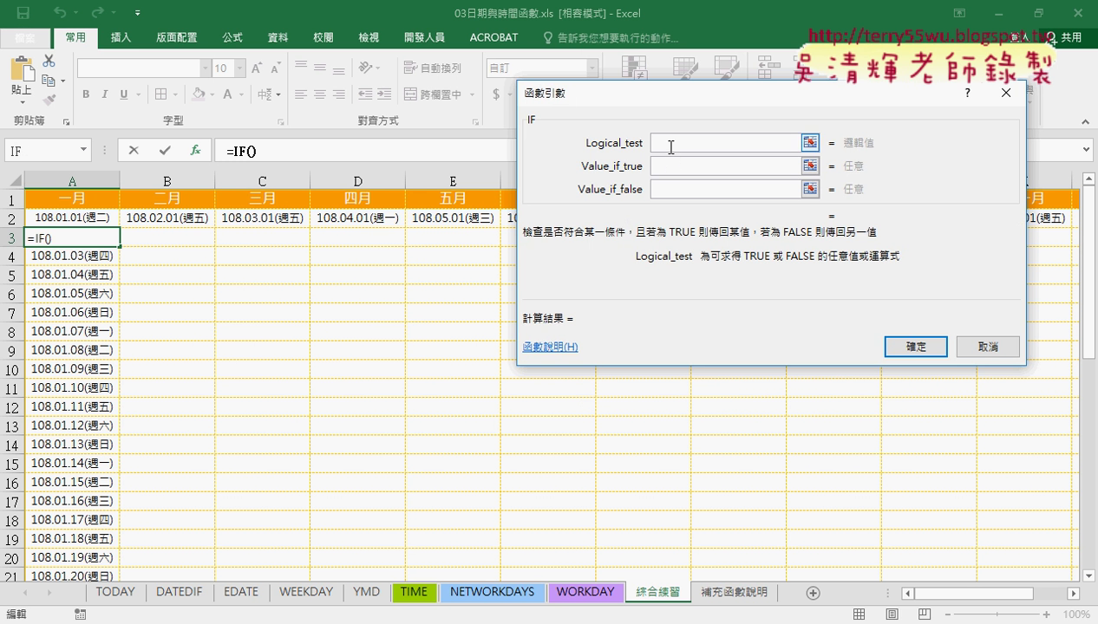
Enter month(A2)<>month(A2+1) as the IF Logical_test.
text(mon)
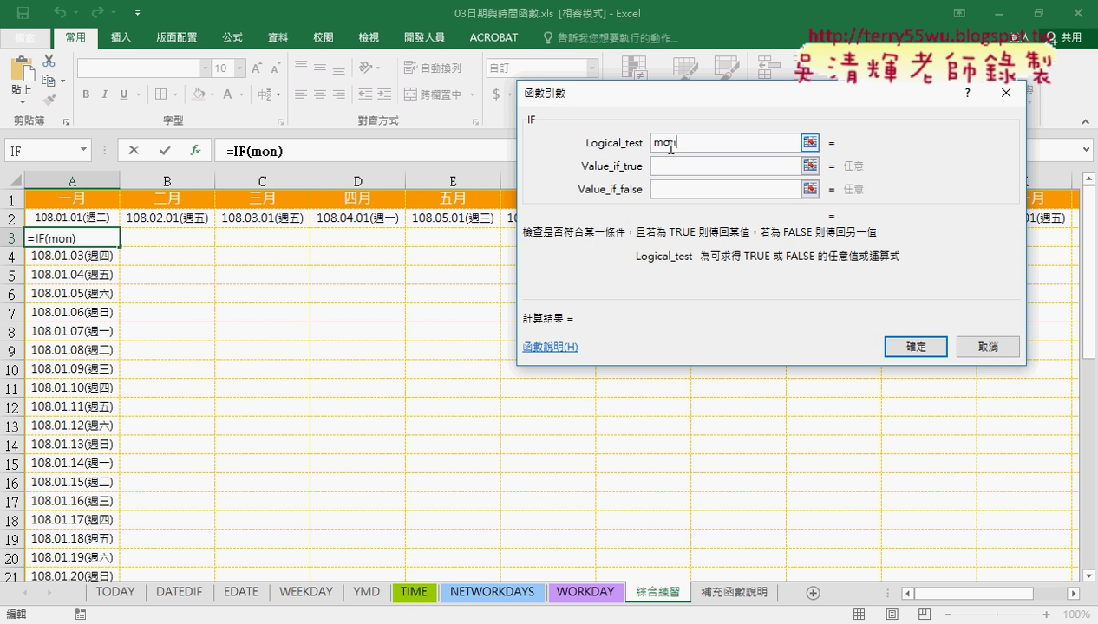
text(th()
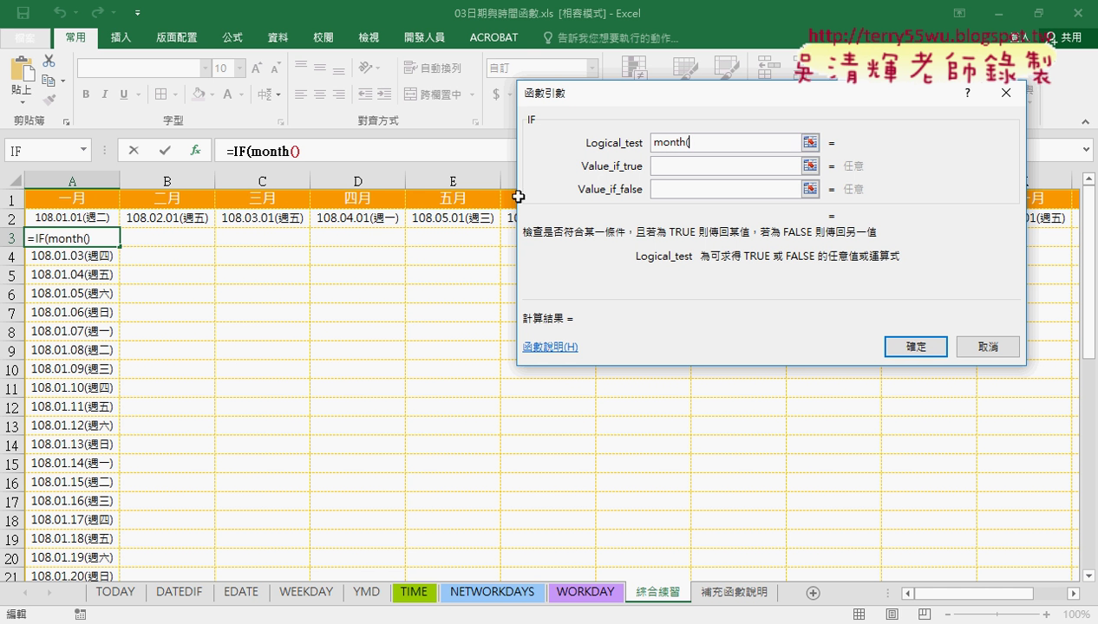
click(72, 218)
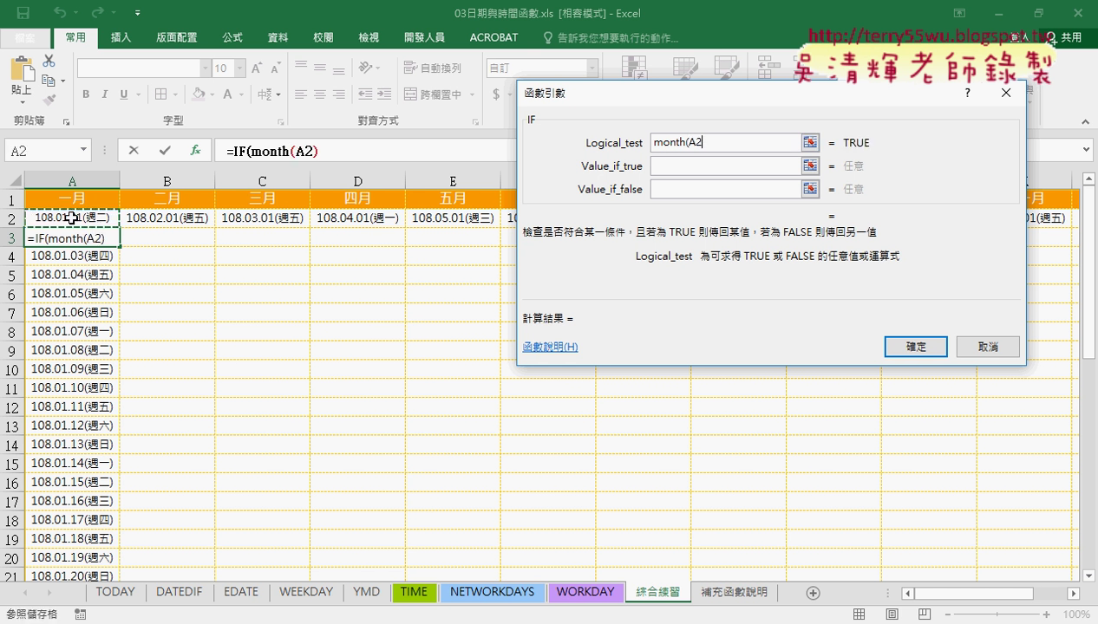
text())
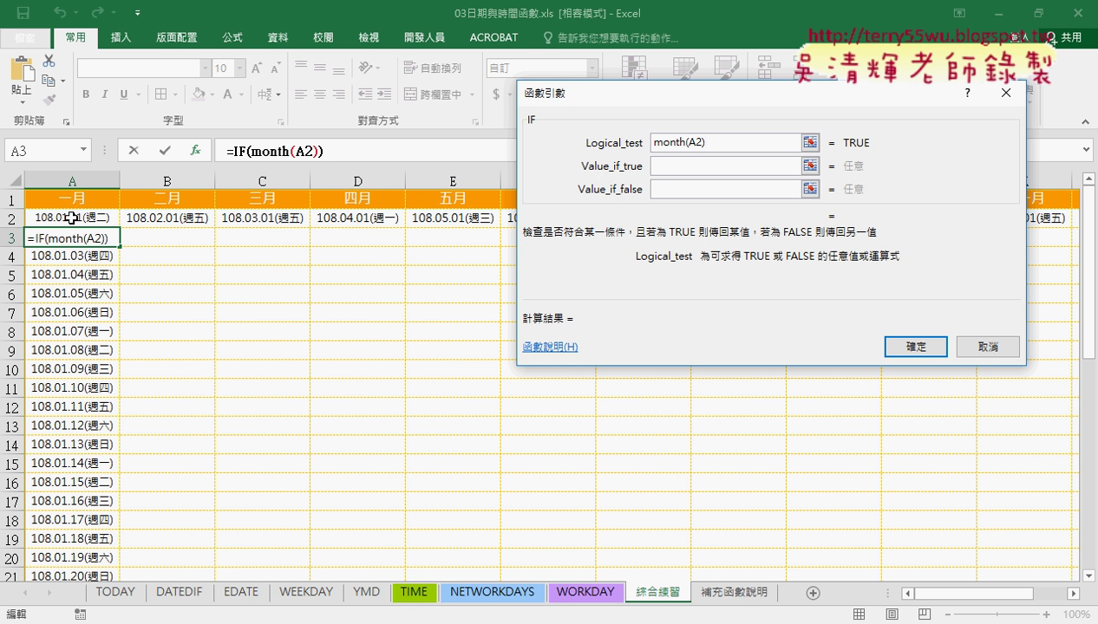
text(<>)
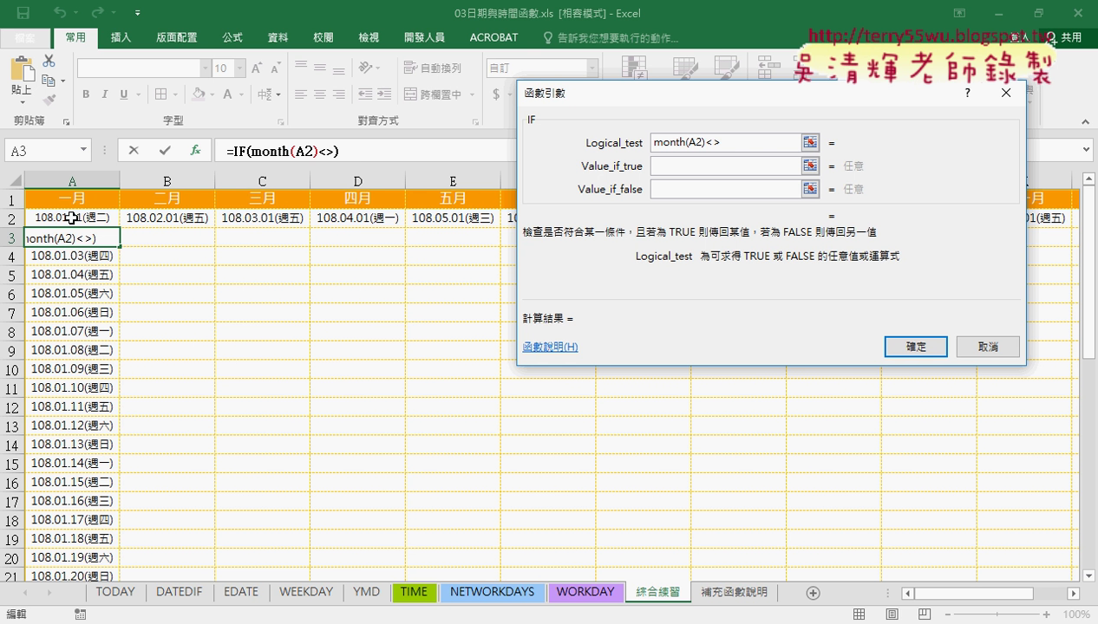
text(mon)
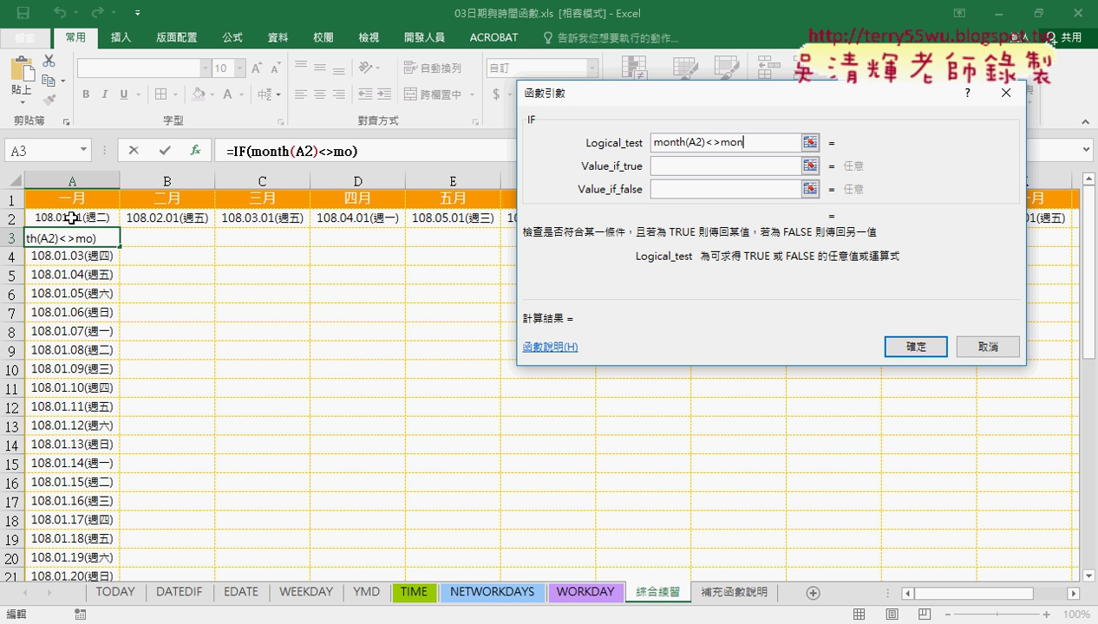
text(th)
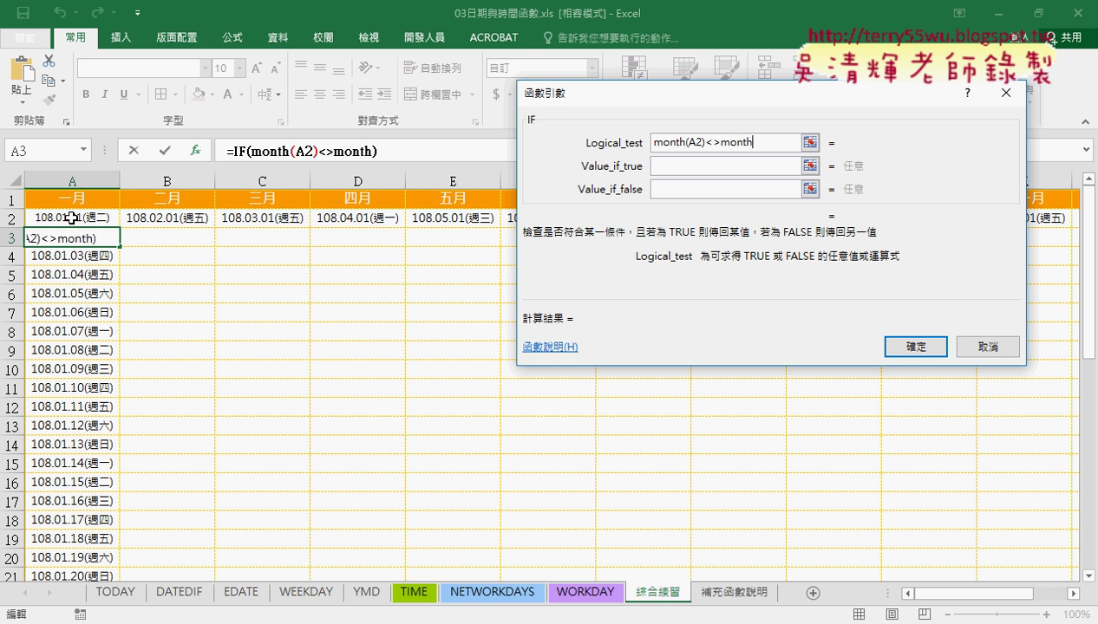
text(()
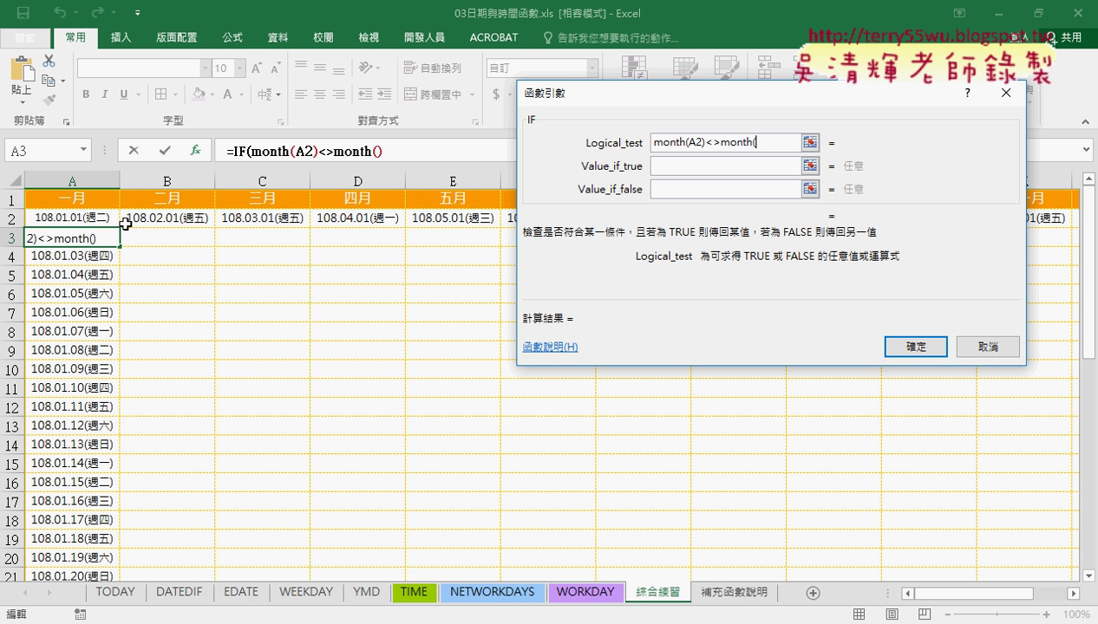
click(87, 219)
text(+)
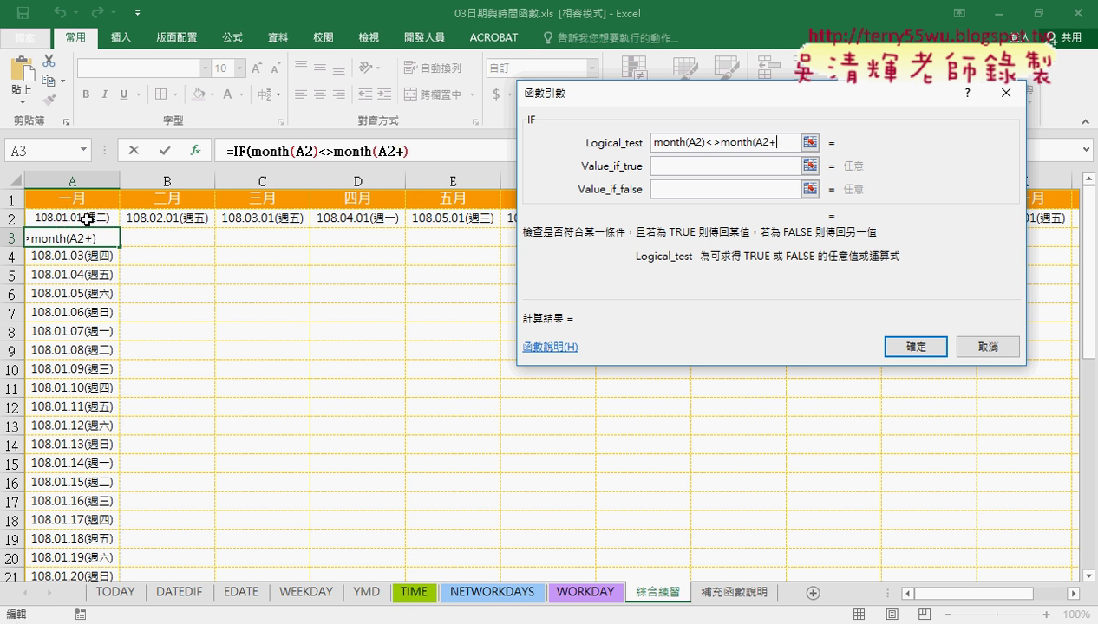
text(1))
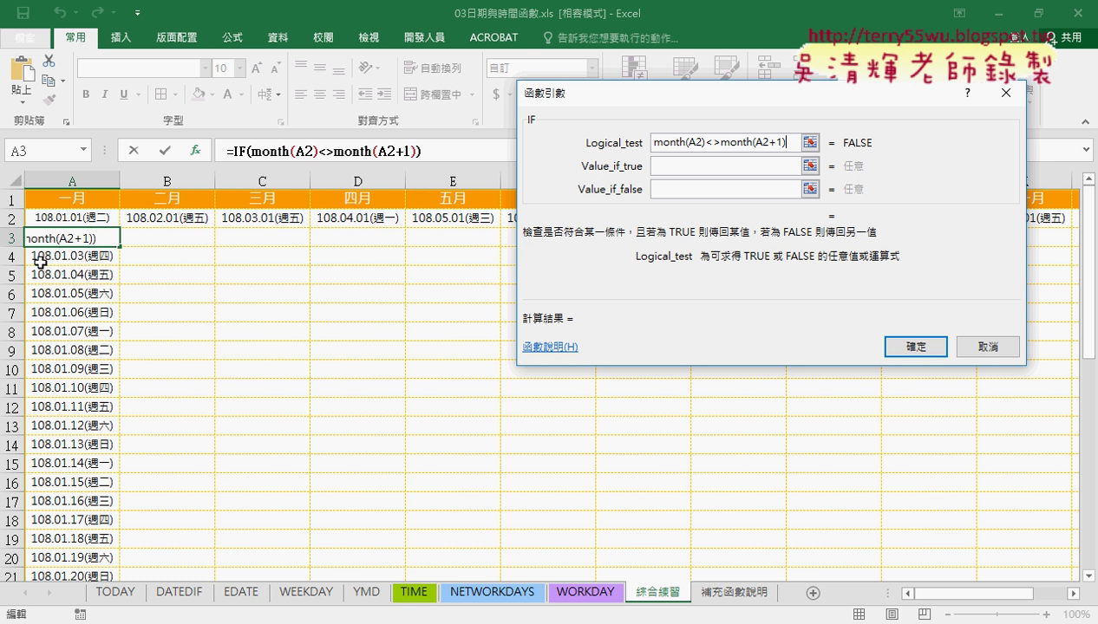
Set Value_if_true to "" and Value_if_false to A2+1, previewing 108.01.02(週三).
click(698, 167)
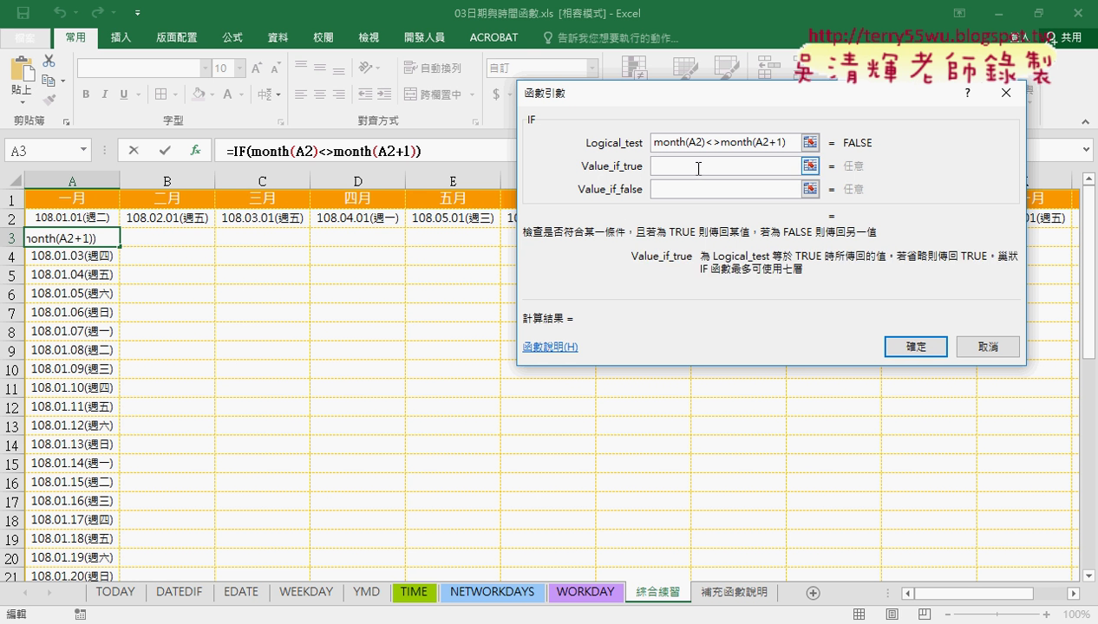
text("")
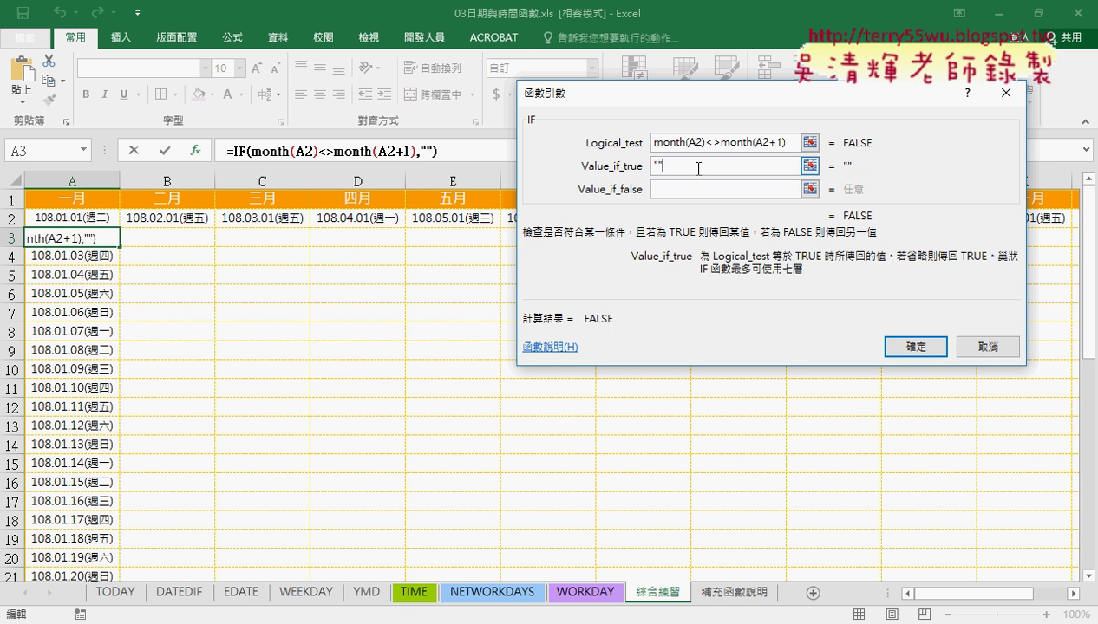
key(Tab)
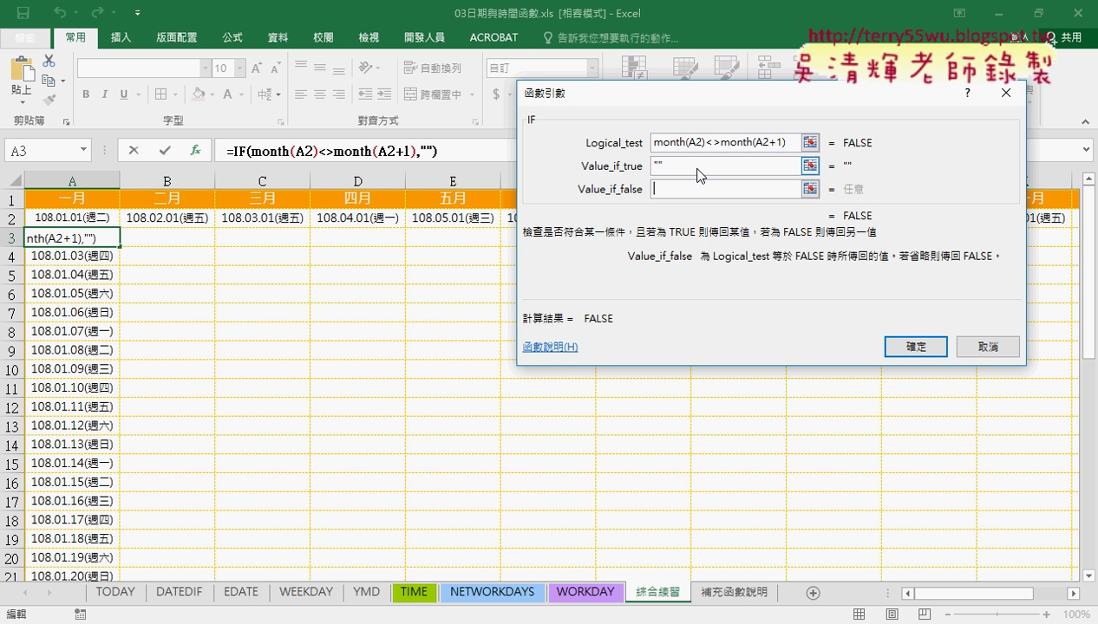
text(A2+1)
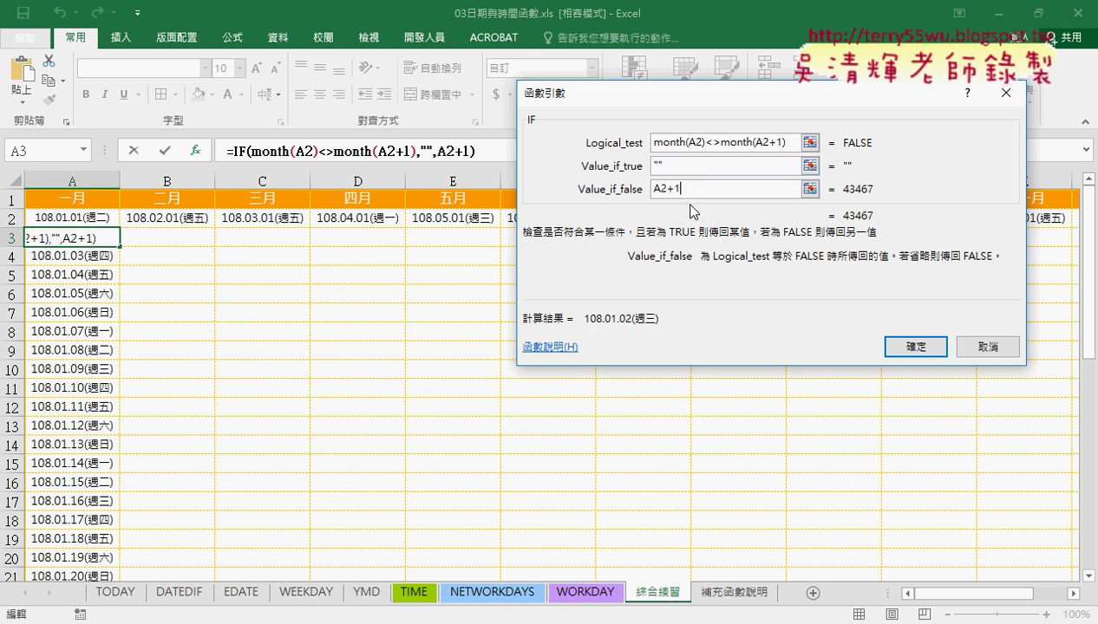
key(shift+Tab)
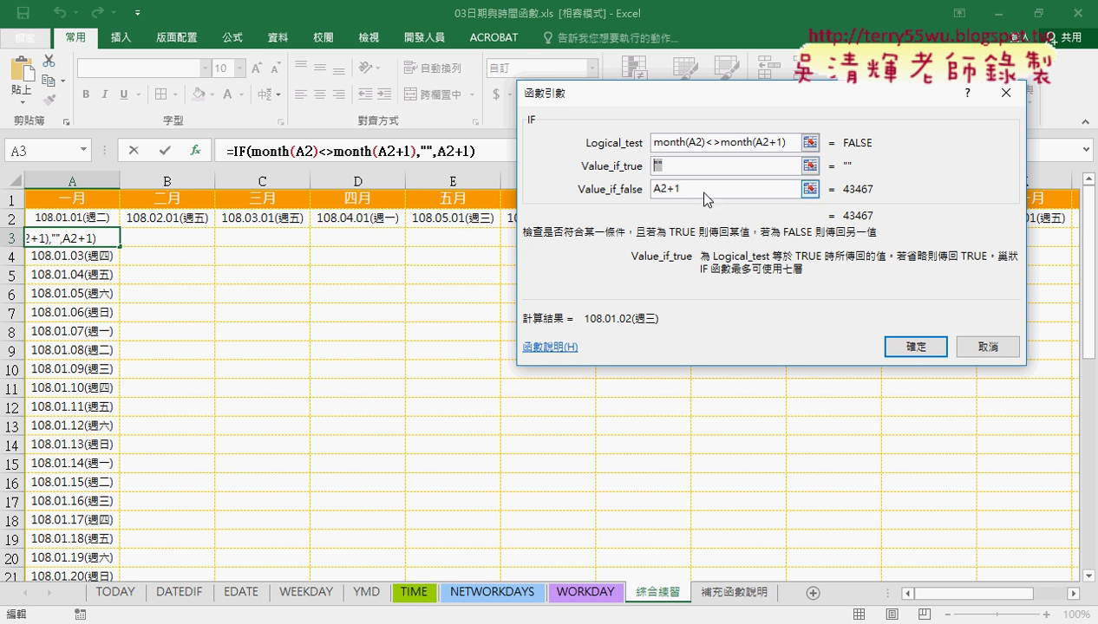
key(Tab)
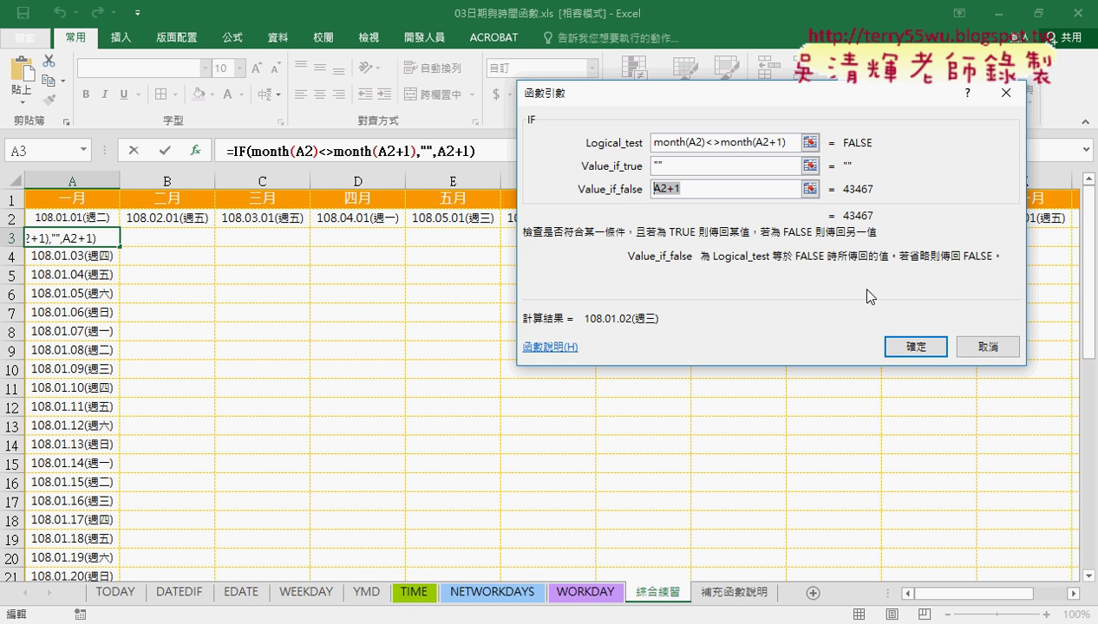
drag(720, 144, 704, 144)
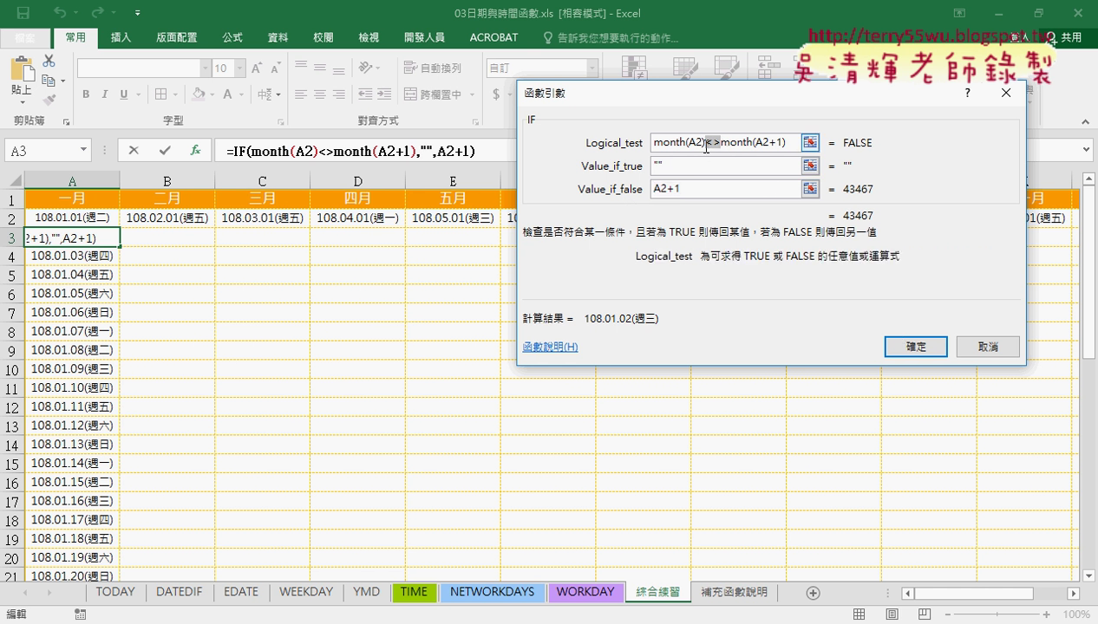
text(=)
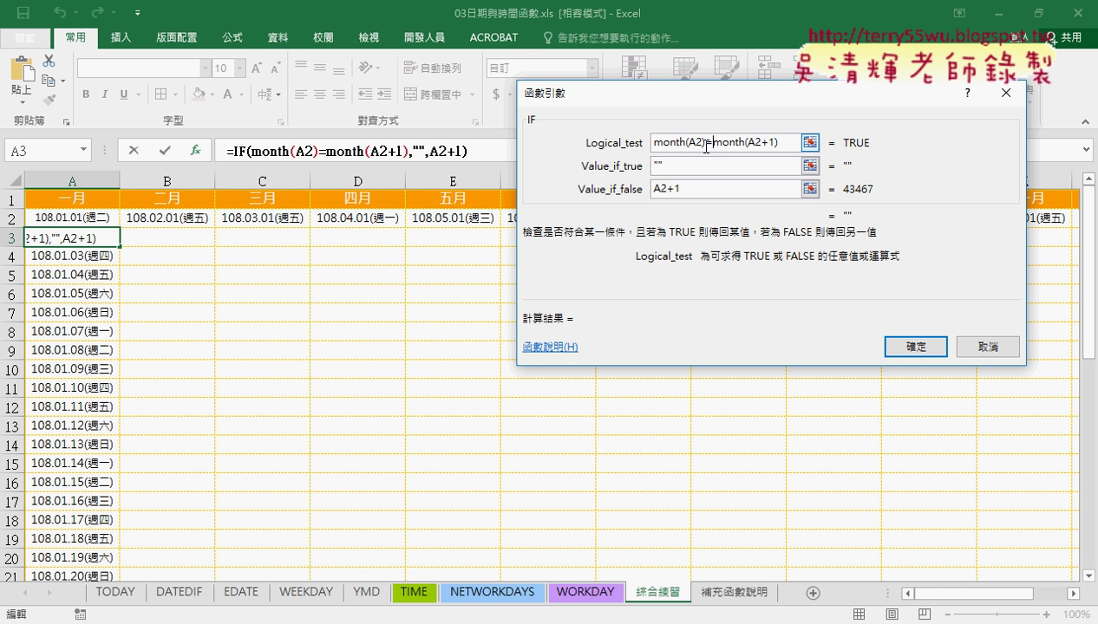
key(BackSpace)
text(<>)
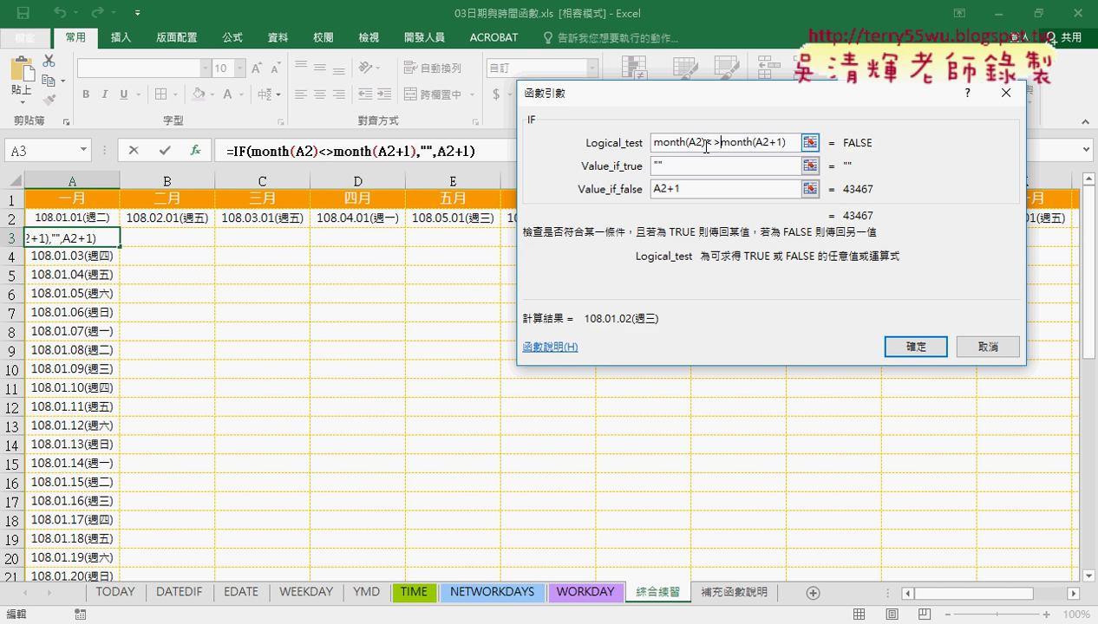
click(655, 142)
text(no)
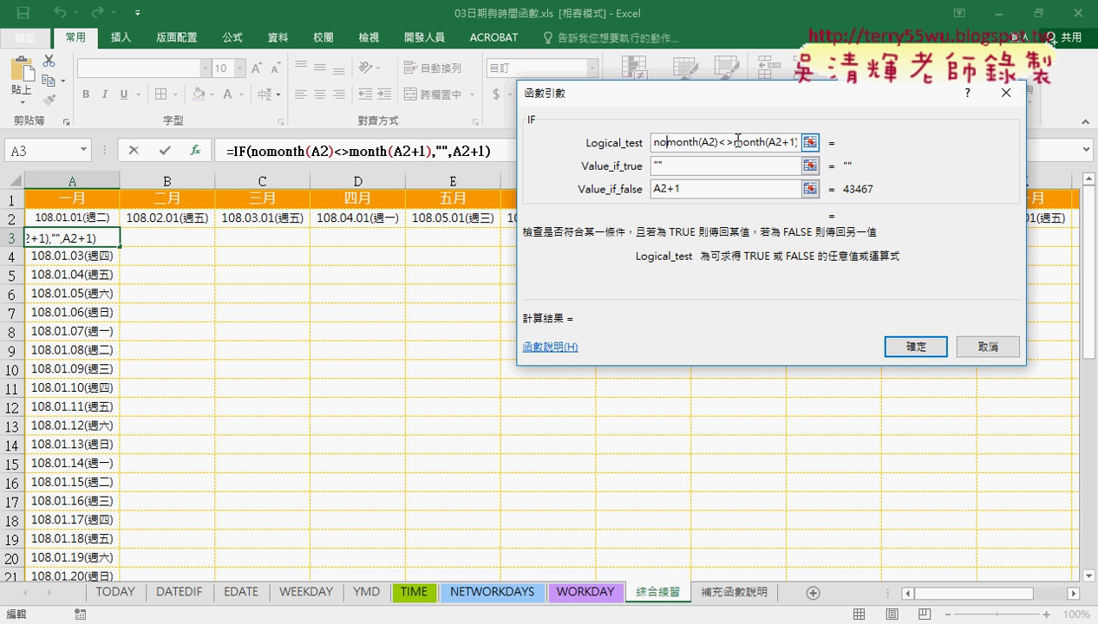
text(t)
text(()
key(End)
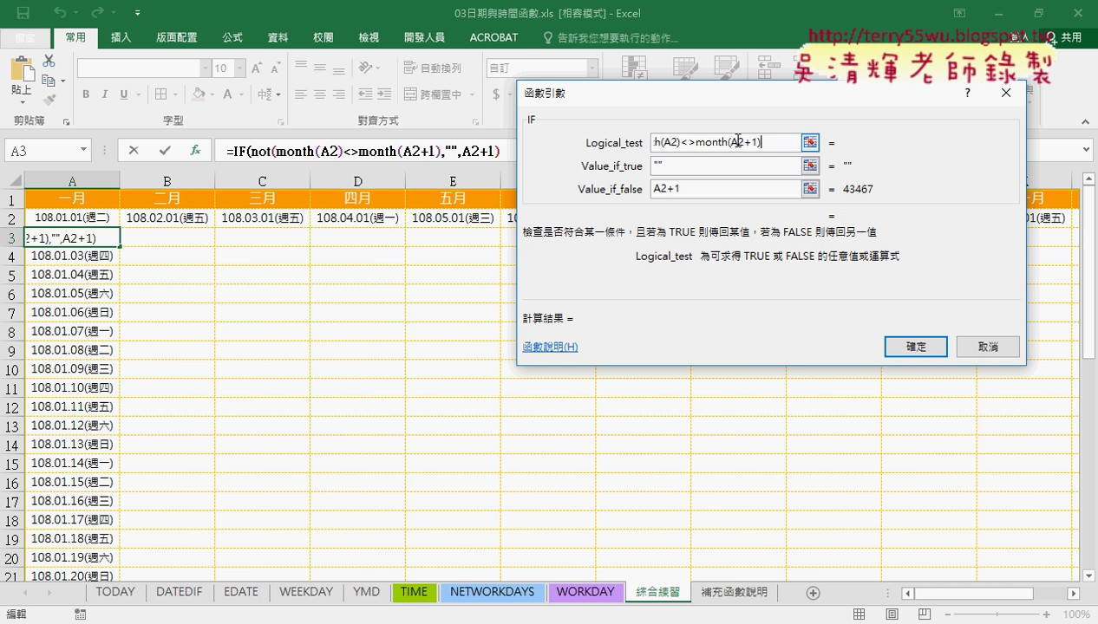
text())
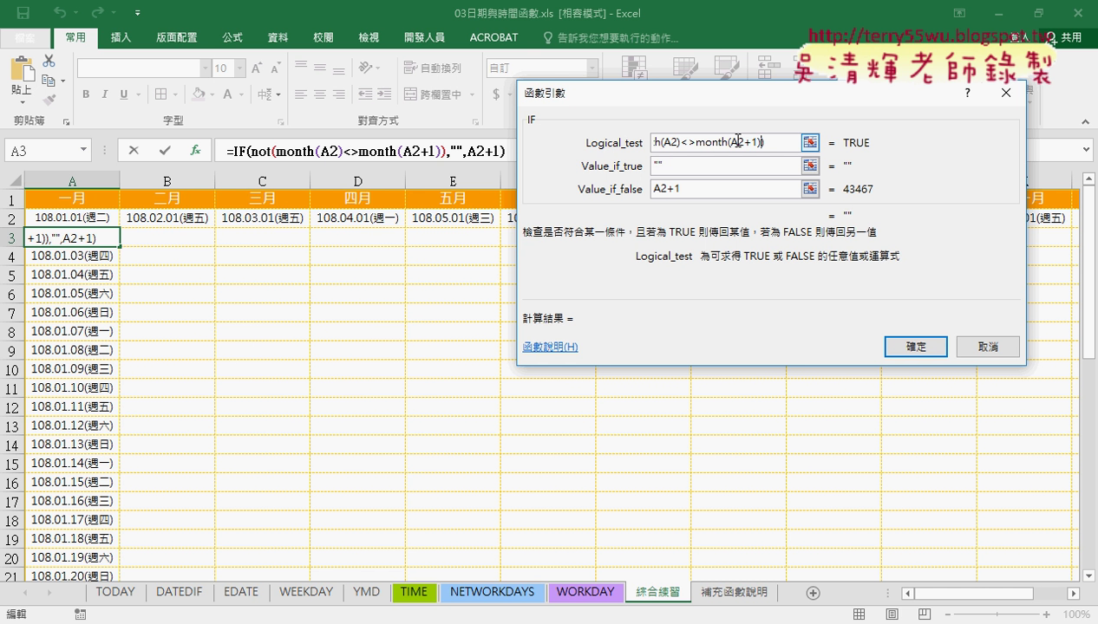
key(Left)
key(Left)
key(Left)
key(Left)
key(Left)
key(Left)
key(Delete)
key(Delete)
key(Delete)
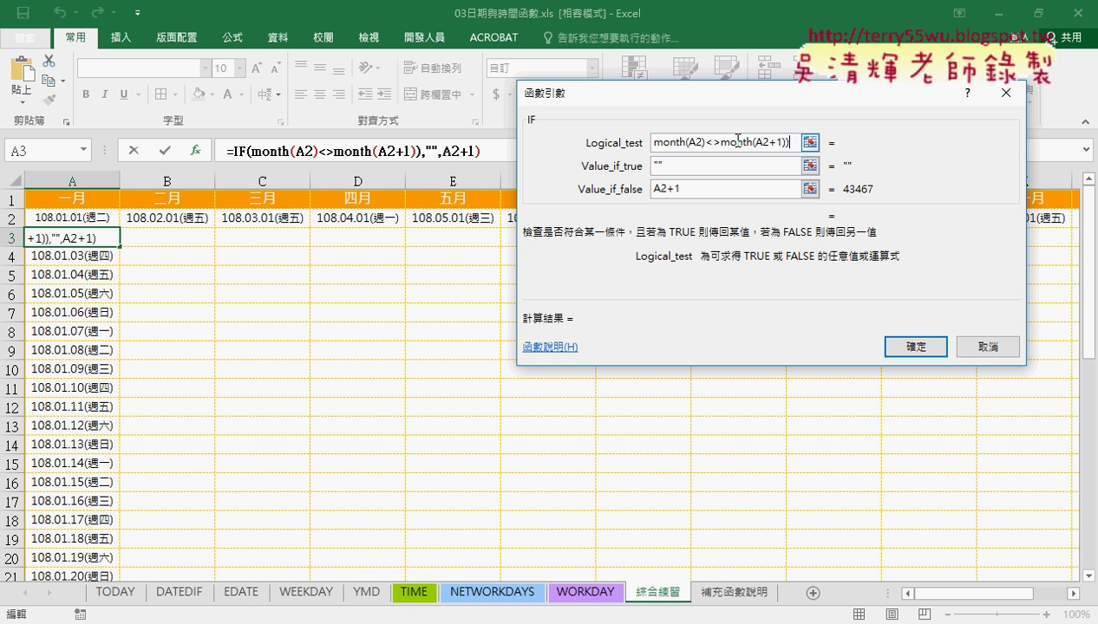
key(BackSpace)
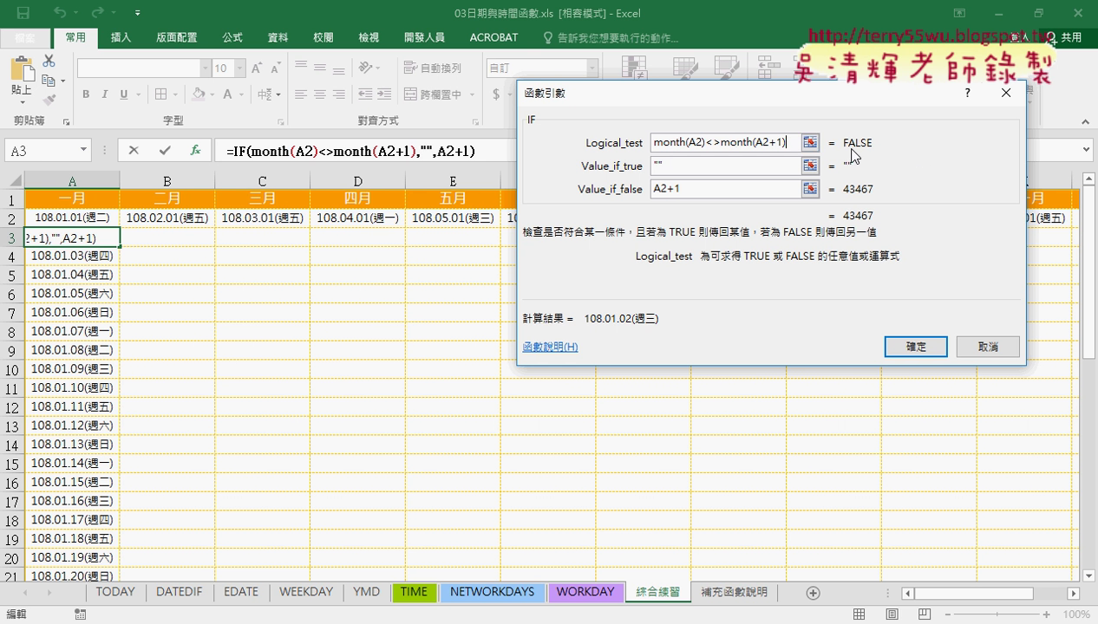
click(750, 166)
drag(789, 143, 646, 143)
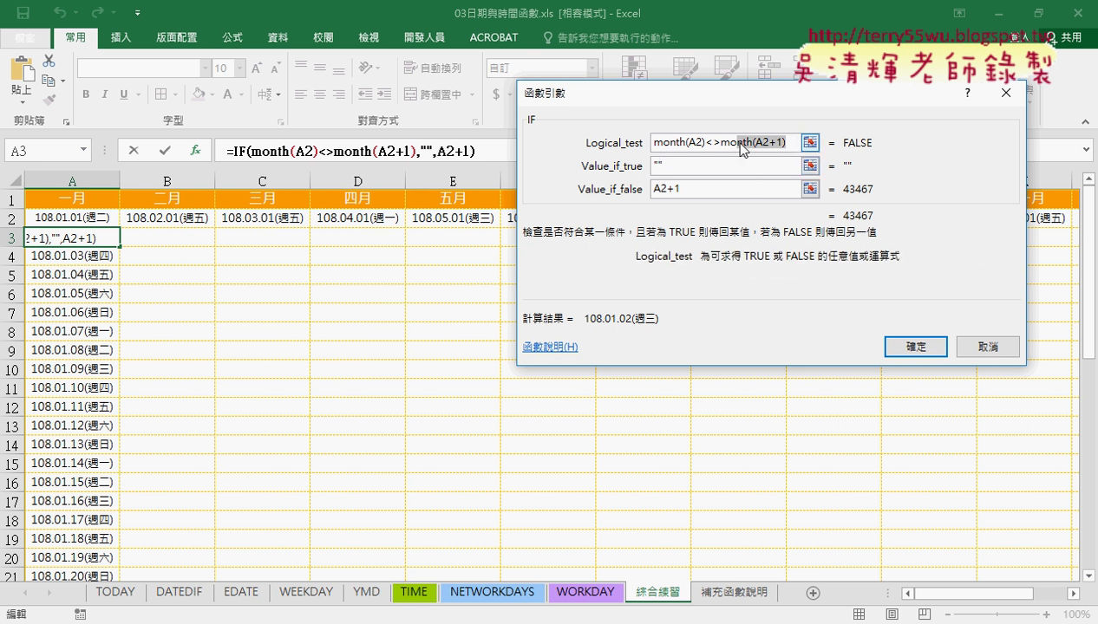
key(Tab)
key(Tab)
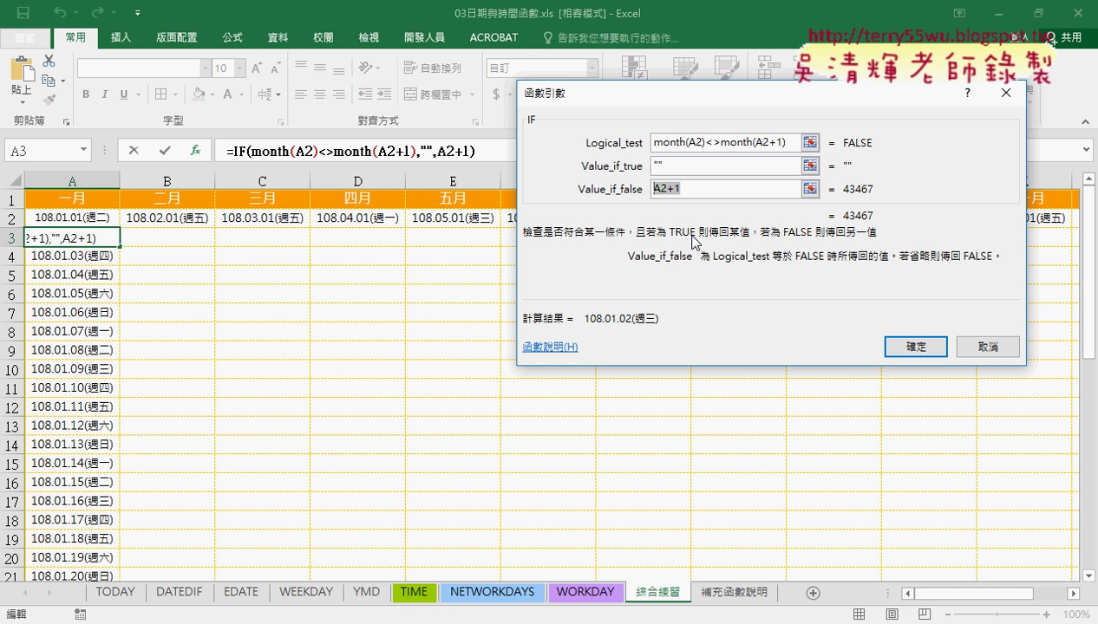
Commit A3's IF formula and fill it through A3:B32, leaving #VALUE! in B31:B32.
click(912, 347)
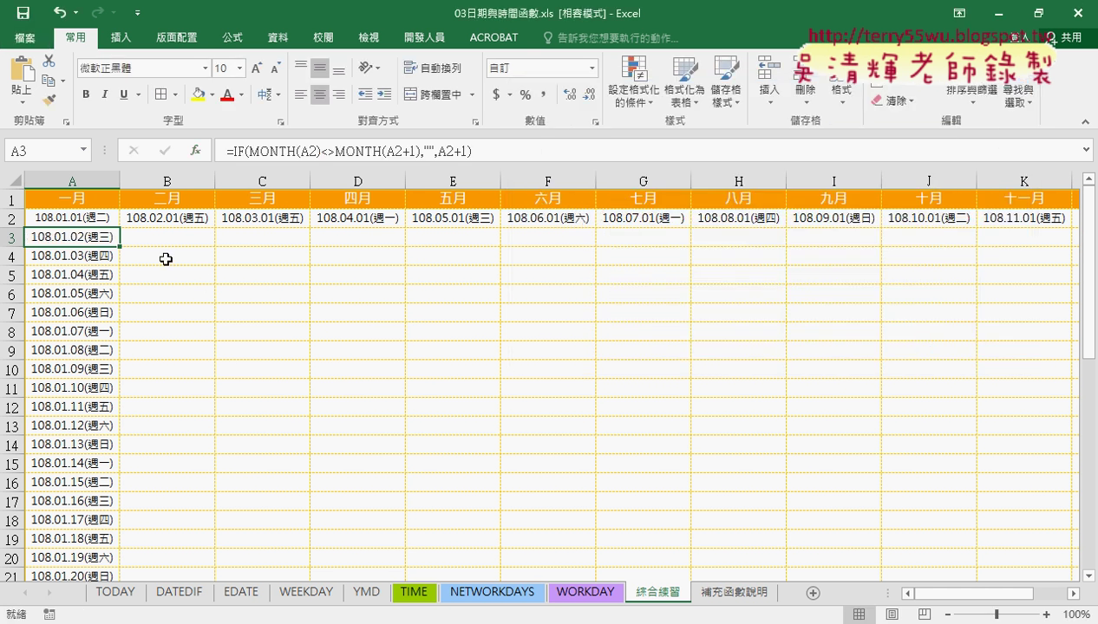
mouse_move(120, 246)
mouse_down()
mouse_move(110, 538)
mouse_move(118, 557)
mouse_move(211, 549)
mouse_up()
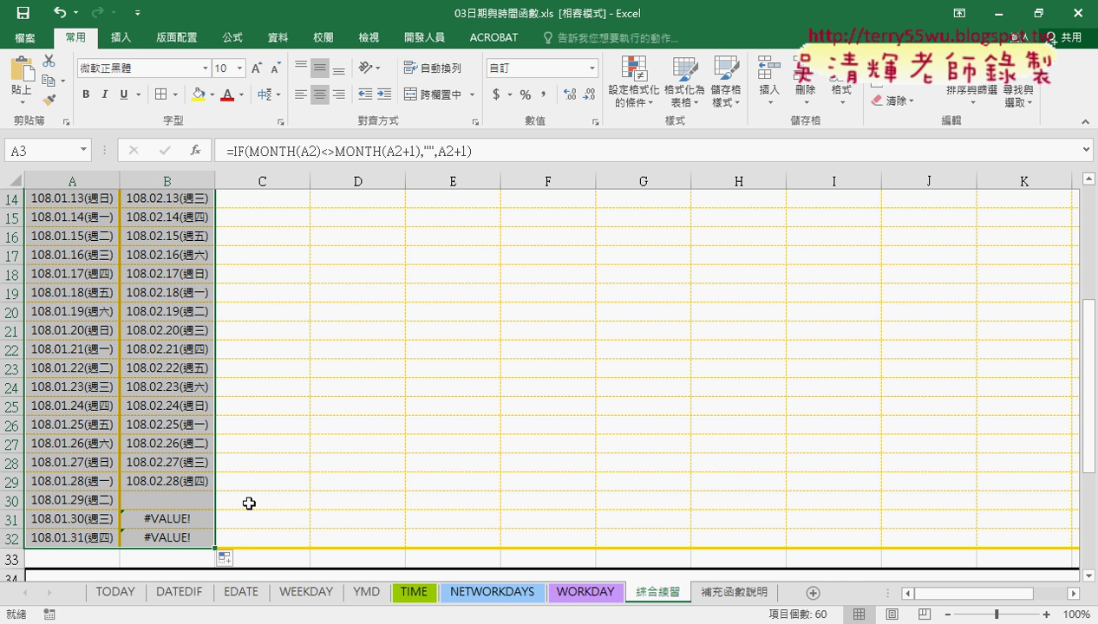
mouse_move(198, 507)
mouse_down()
mouse_move(170, 509)
mouse_move(142, 493)
mouse_move(190, 494)
mouse_move(154, 501)
mouse_move(196, 483)
mouse_move(173, 496)
mouse_up()
mouse_move(268, 473)
mouse_down()
mouse_move(190, 497)
mouse_move(213, 531)
mouse_move(130, 526)
mouse_move(195, 509)
mouse_up()
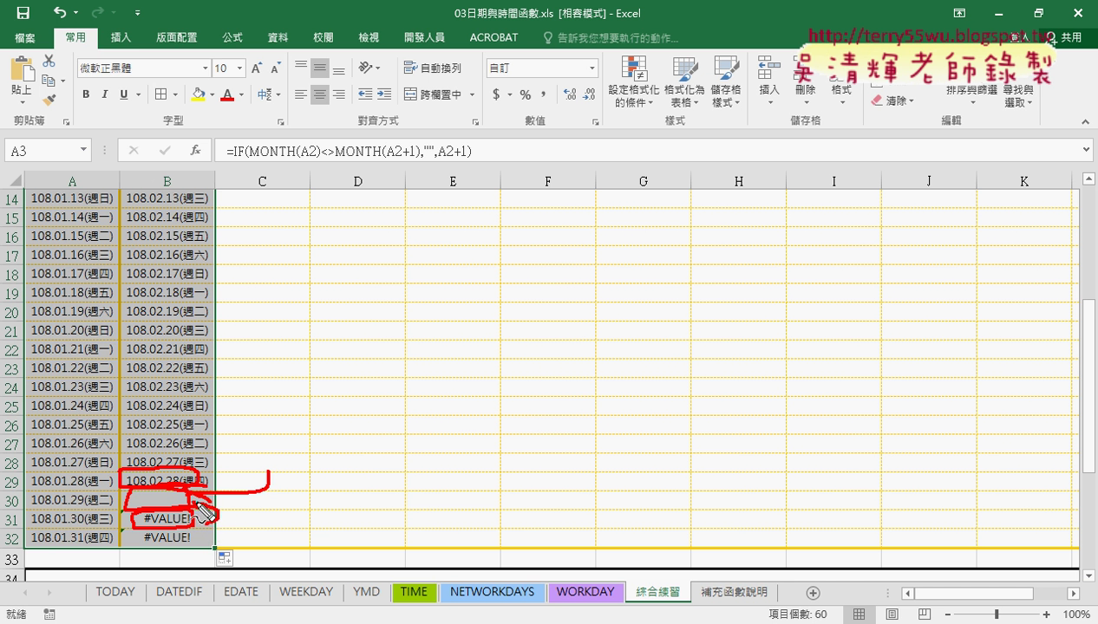
drag(201, 507, 223, 506)
mouse_move(422, 426)
mouse_down()
mouse_move(476, 425)
mouse_move(436, 463)
mouse_up()
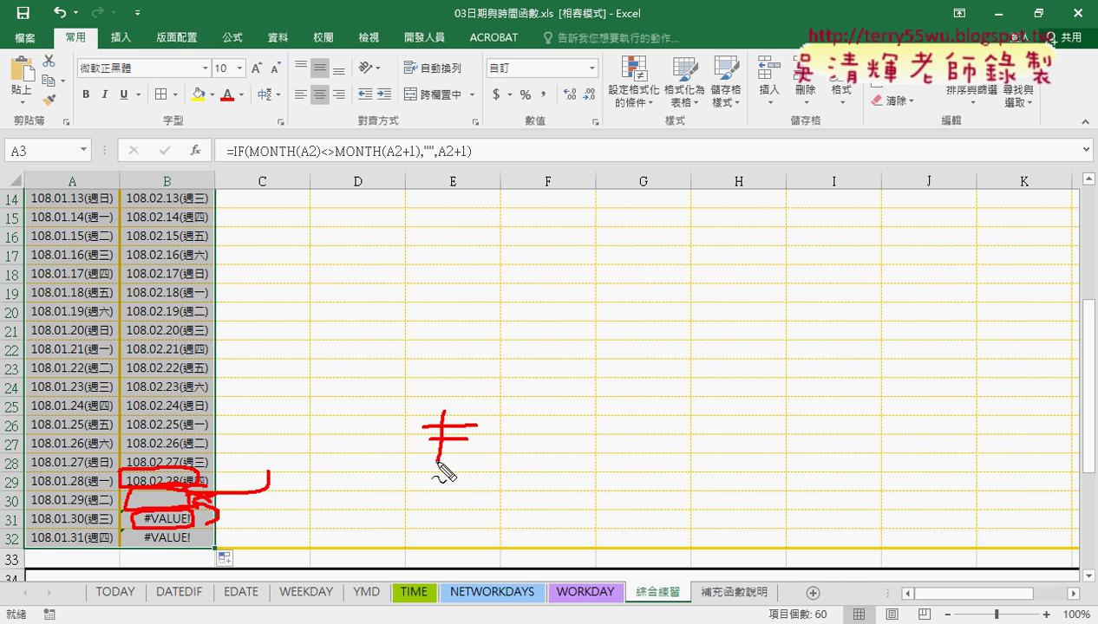
mouse_move(458, 401)
mouse_down()
mouse_move(450, 460)
mouse_move(532, 440)
mouse_move(514, 461)
mouse_up()
mouse_move(574, 391)
mouse_down()
mouse_move(567, 426)
mouse_move(582, 425)
mouse_up()
drag(633, 398, 624, 429)
mouse_move(600, 470)
mouse_down()
mouse_move(545, 431)
mouse_move(583, 467)
mouse_up()
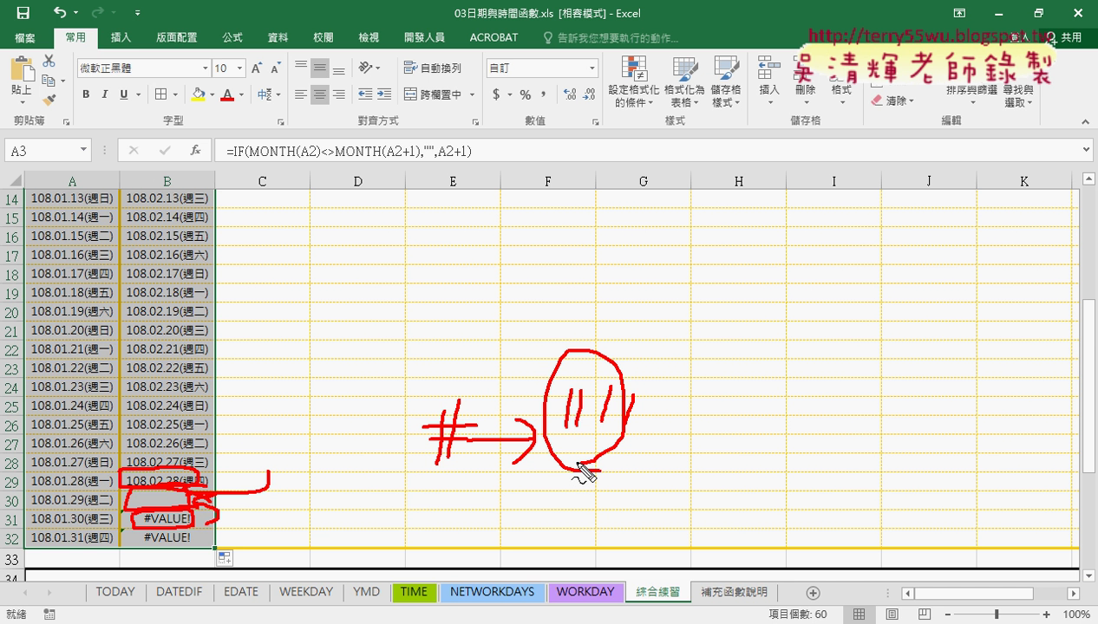
key(Escape)
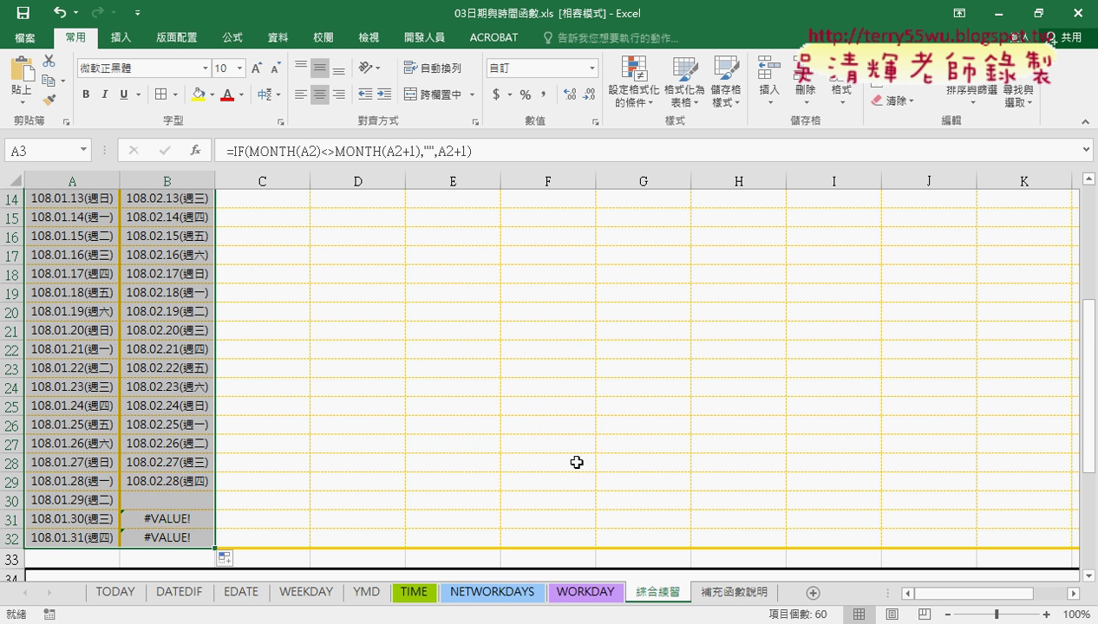
Cut the whole IF formula out of A3, leaving only "=".
scroll(581, 451, up, 4)
scroll(587, 440, up, 1)
click(113, 236)
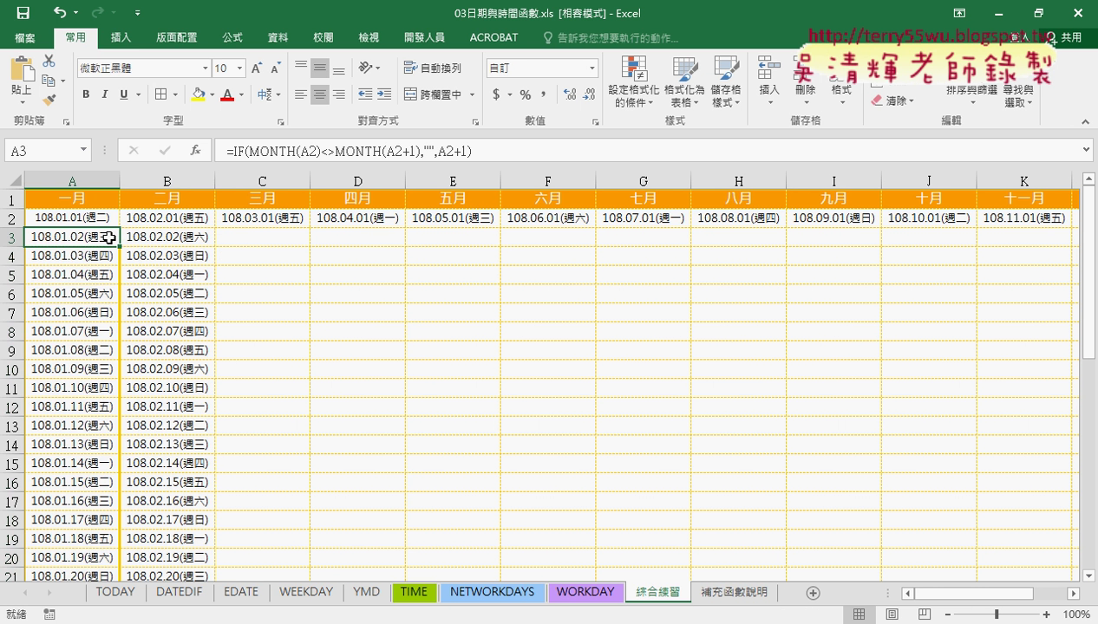
drag(233, 152, 364, 152)
drag(451, 154, 468, 152)
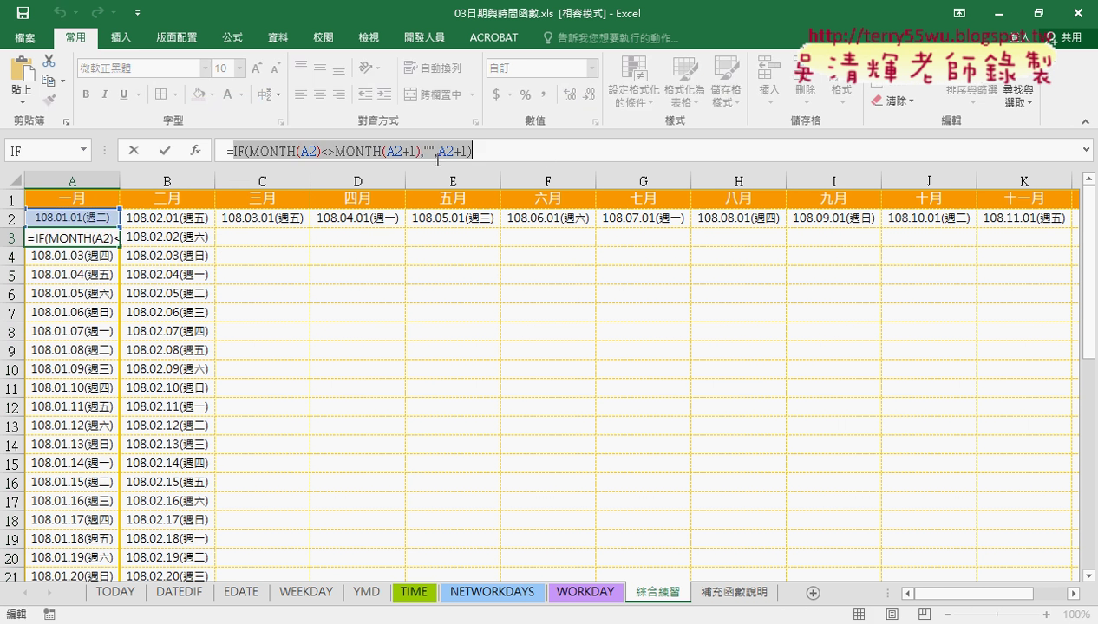
right_click(431, 149)
click(477, 171)
Choose the IFERROR function and switch to the 程式碼.docx formula notes.
click(199, 151)
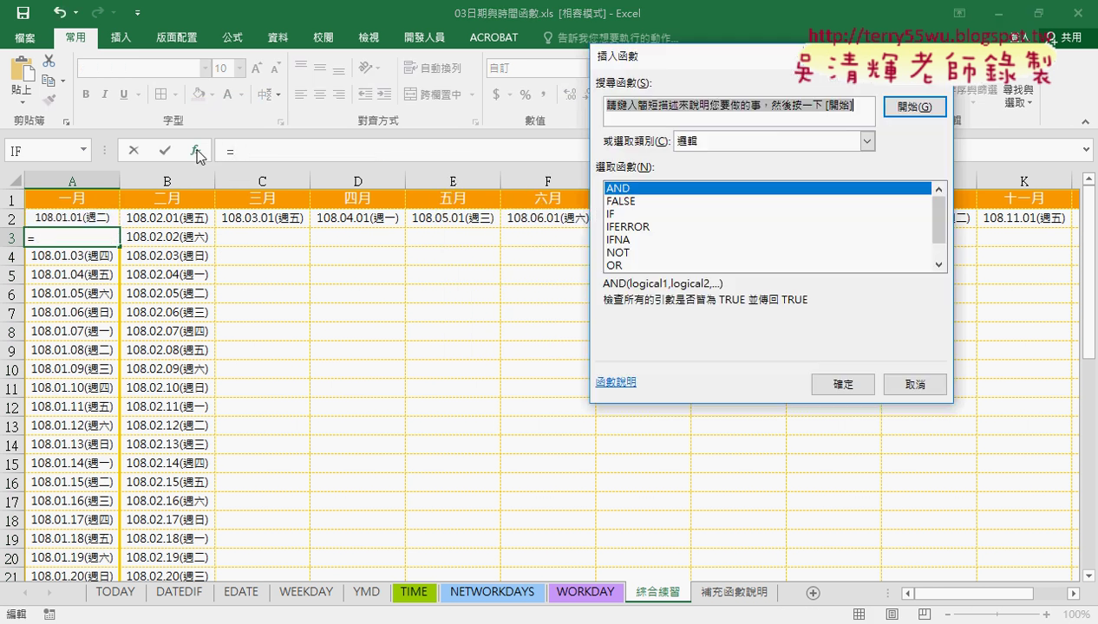
click(642, 227)
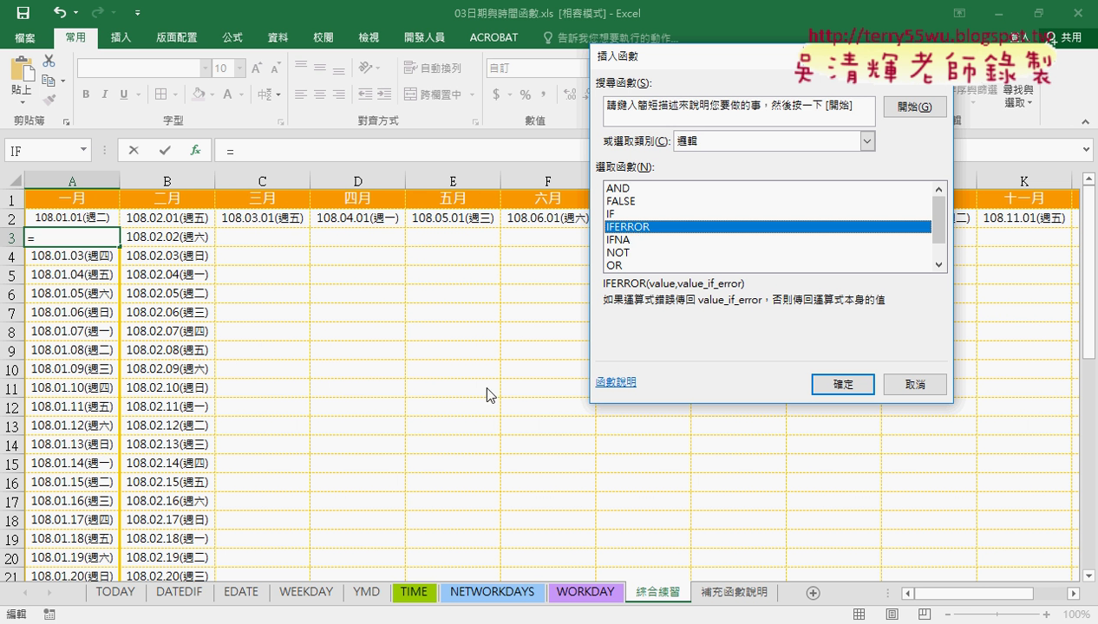
key(alt+Tab)
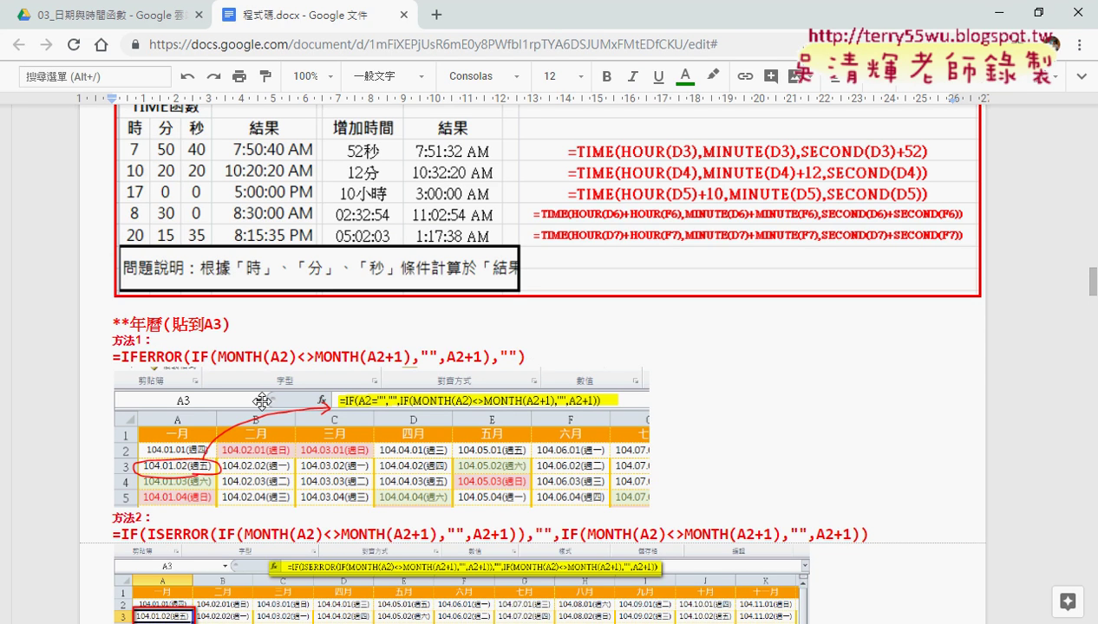
Review the 方法1 IFERROR and 方法2 ISERROR formula lines, then minimize the notes.
drag(113, 356, 528, 357)
scroll(304, 430, down, 1)
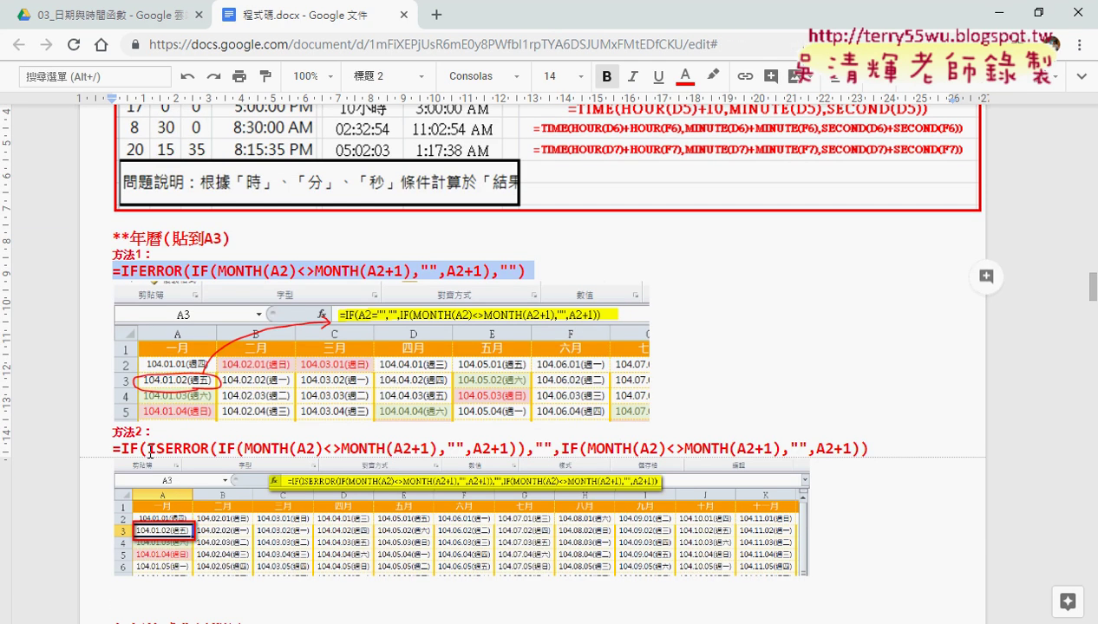
double_click(149, 449)
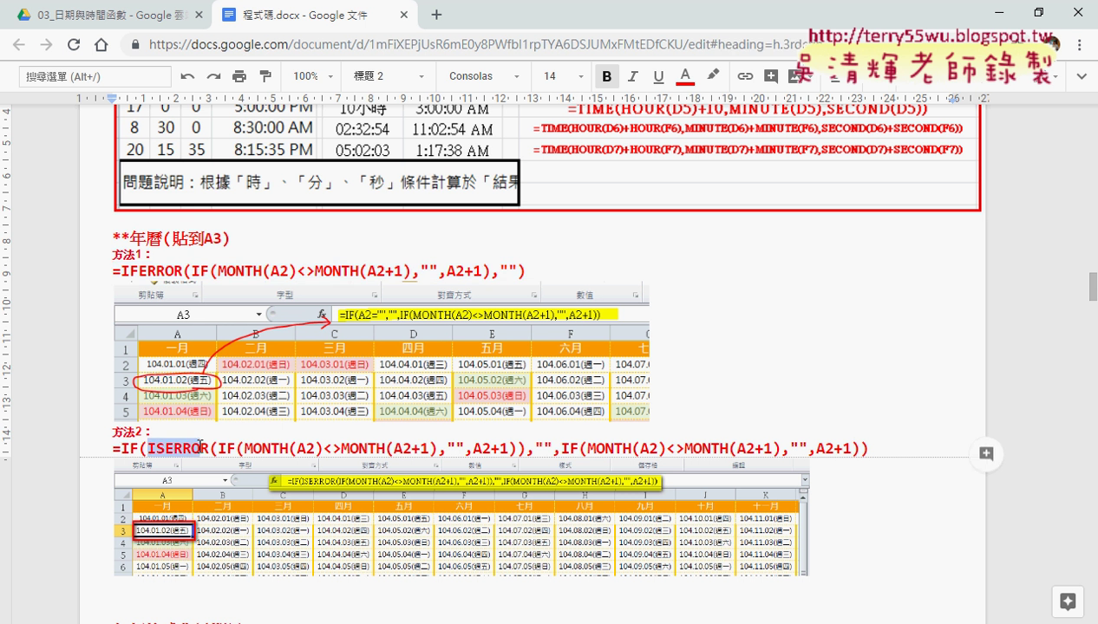
click(224, 446)
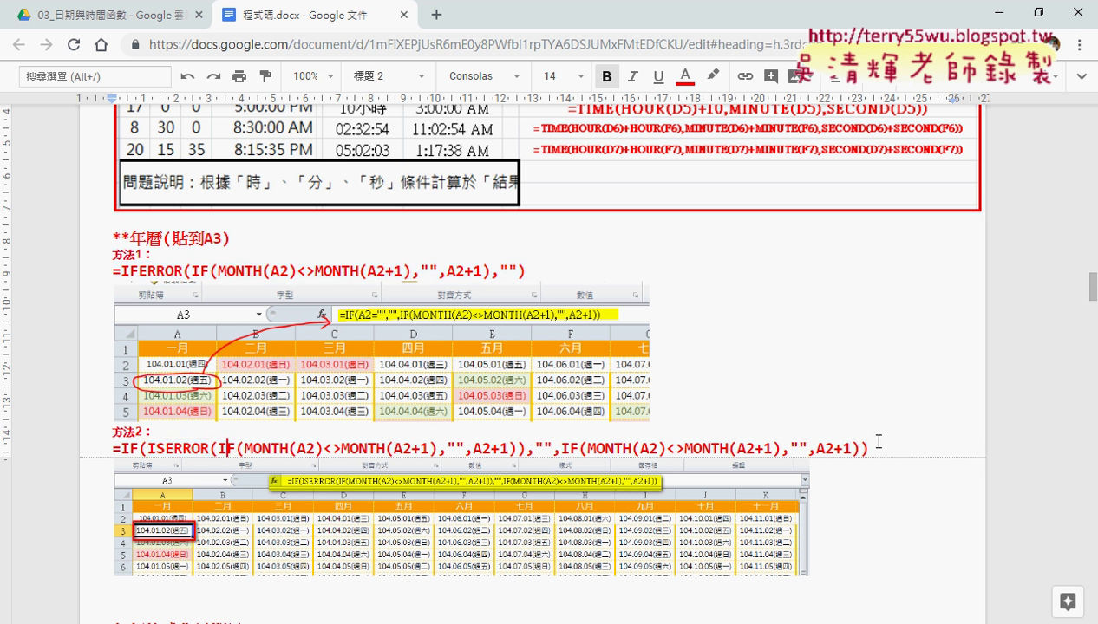
drag(868, 446, 104, 443)
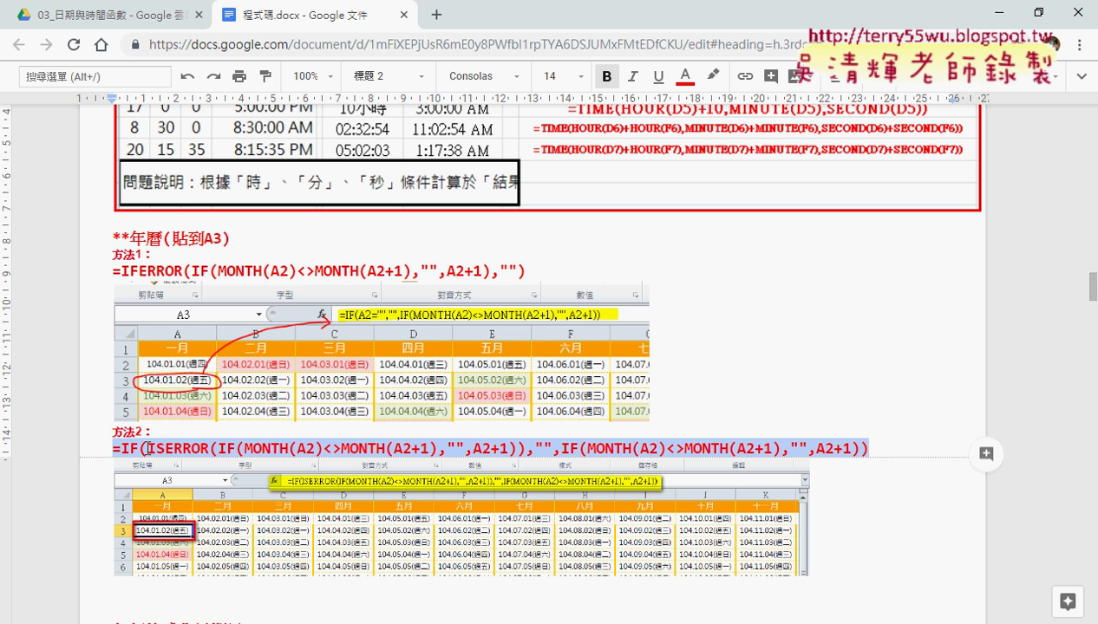
click(988, 13)
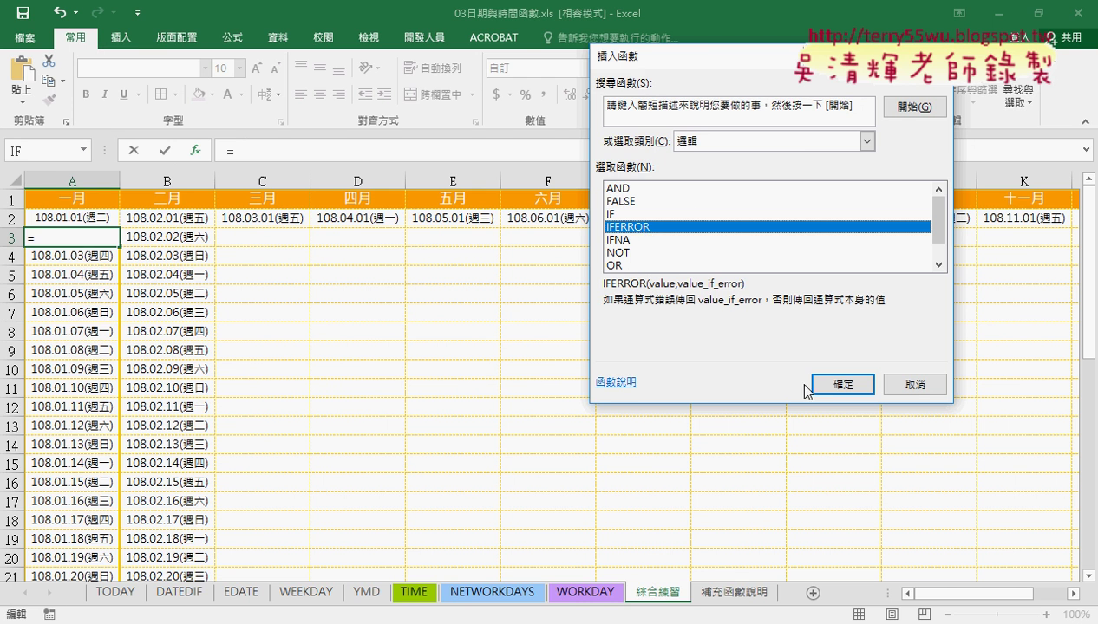
Wrap the pasted IF formula in IFERROR in A3, with "" as Value_if_error.
click(839, 385)
right_click(657, 154)
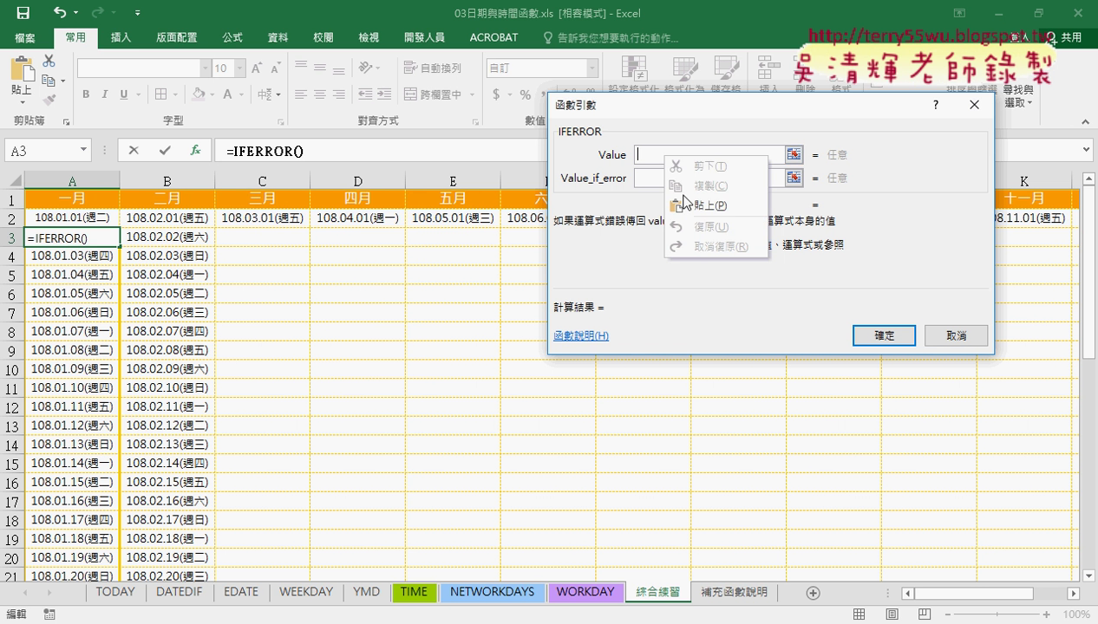
click(691, 206)
click(691, 179)
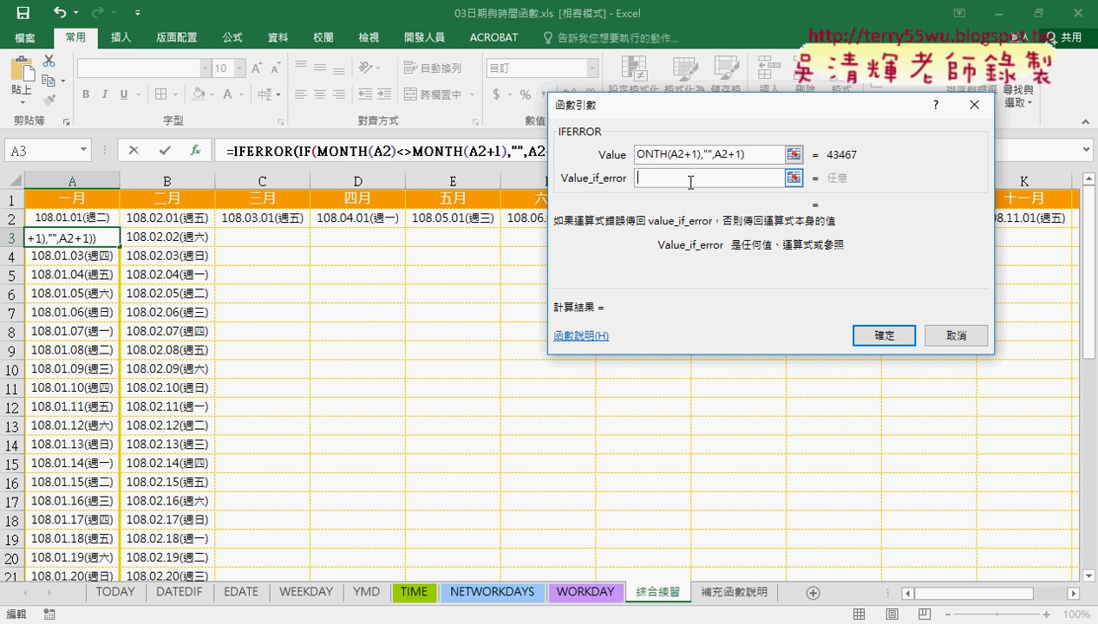
text("")
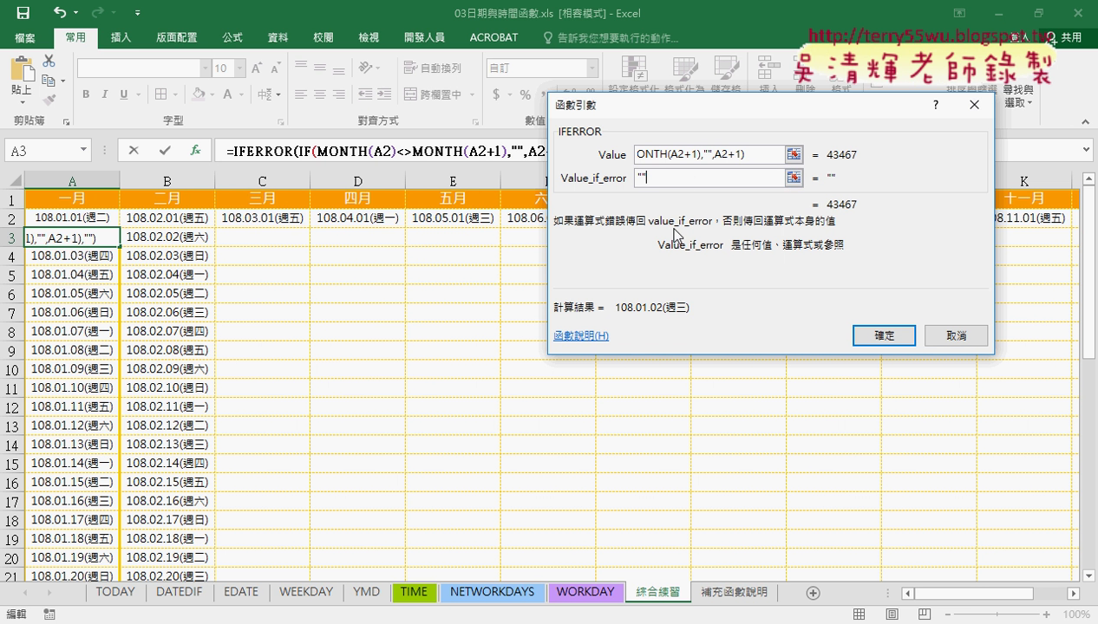
click(883, 337)
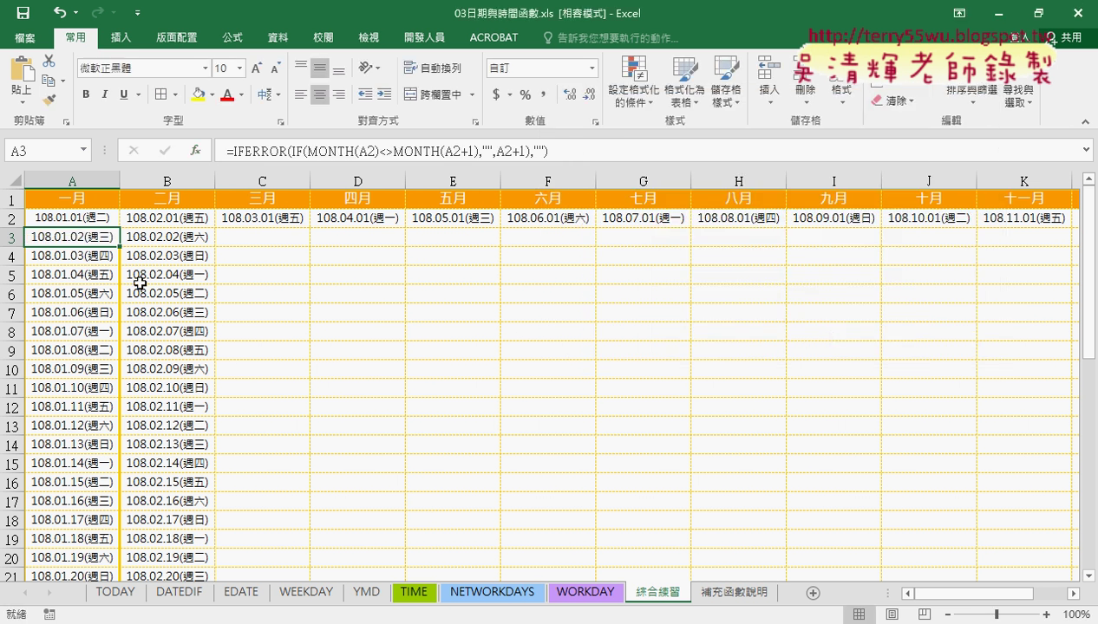
Fill the IFERROR formula across A3:L32 so days past each month's end stay blank.
mouse_move(117, 246)
mouse_down()
mouse_move(97, 613)
mouse_move(110, 523)
mouse_move(974, 507)
mouse_up()
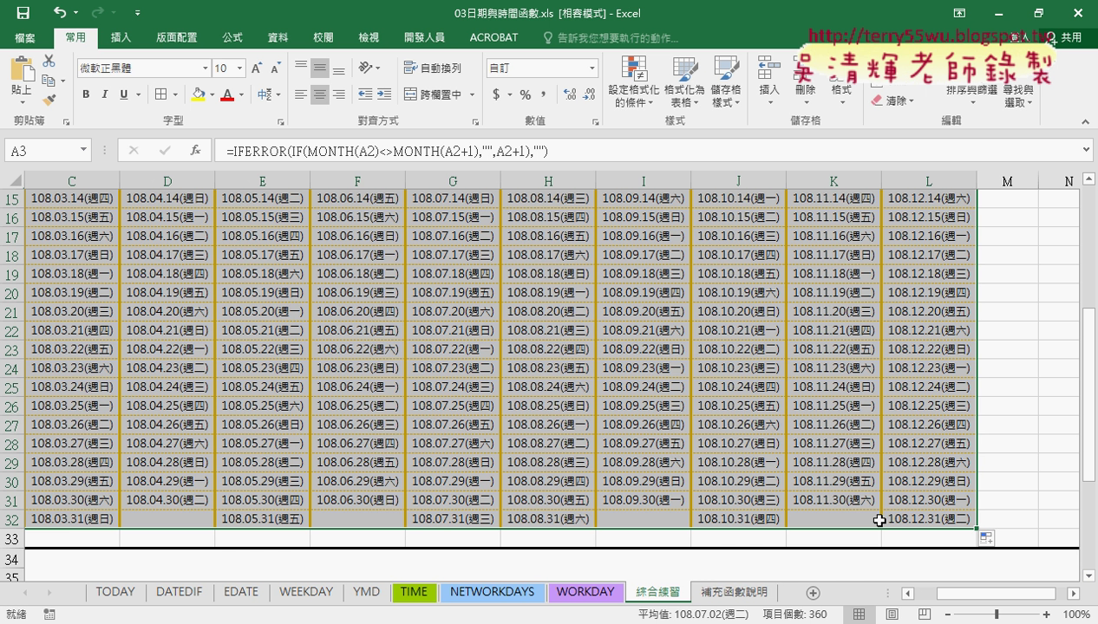
drag(988, 593, 962, 593)
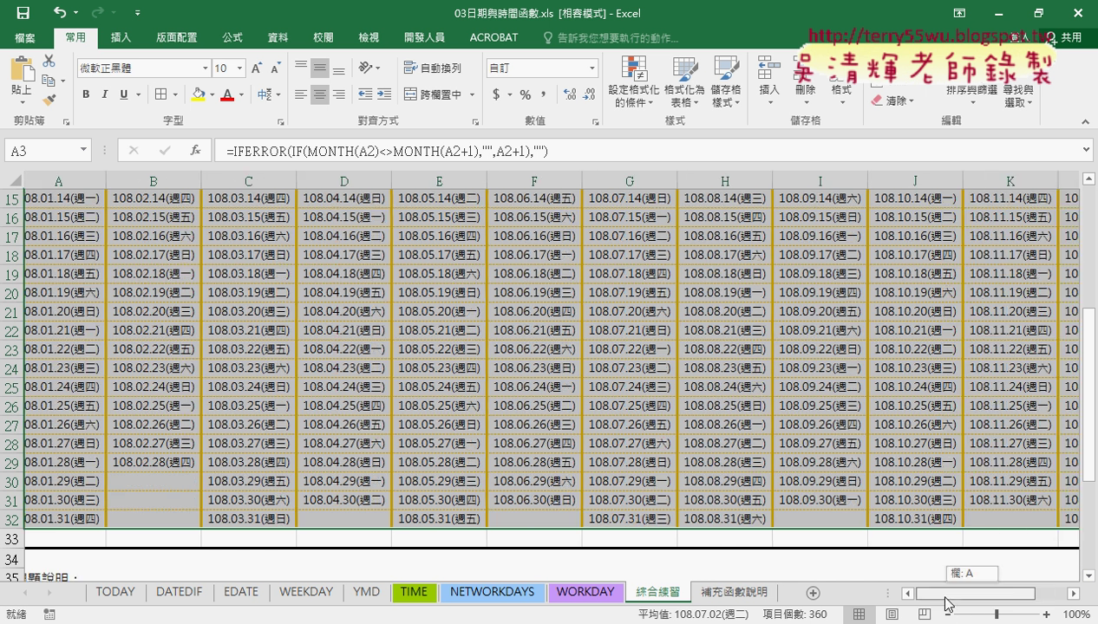
scroll(410, 460, up, 4)
scroll(409, 461, up, 1)
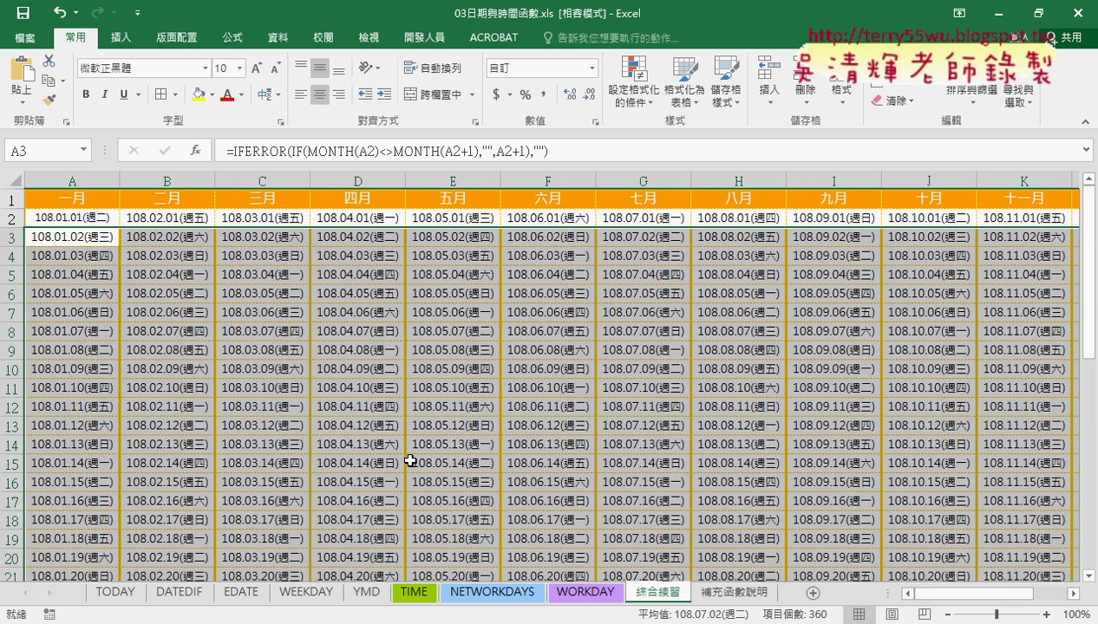
click(74, 218)
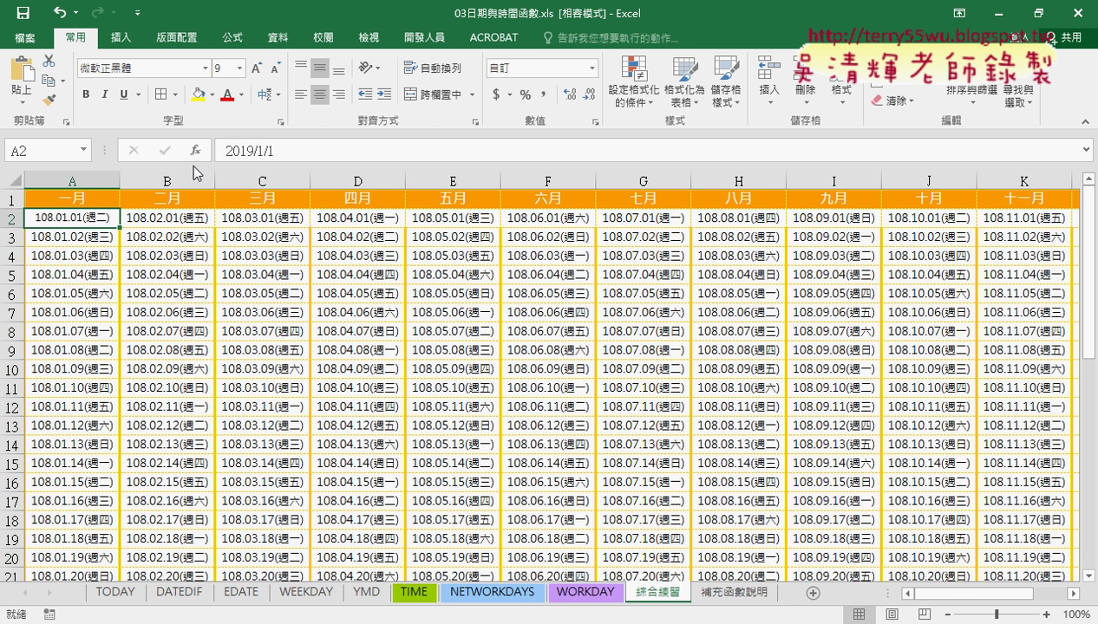
Change the start date in A2 from 2019 to 2020/1/1.
click(250, 150)
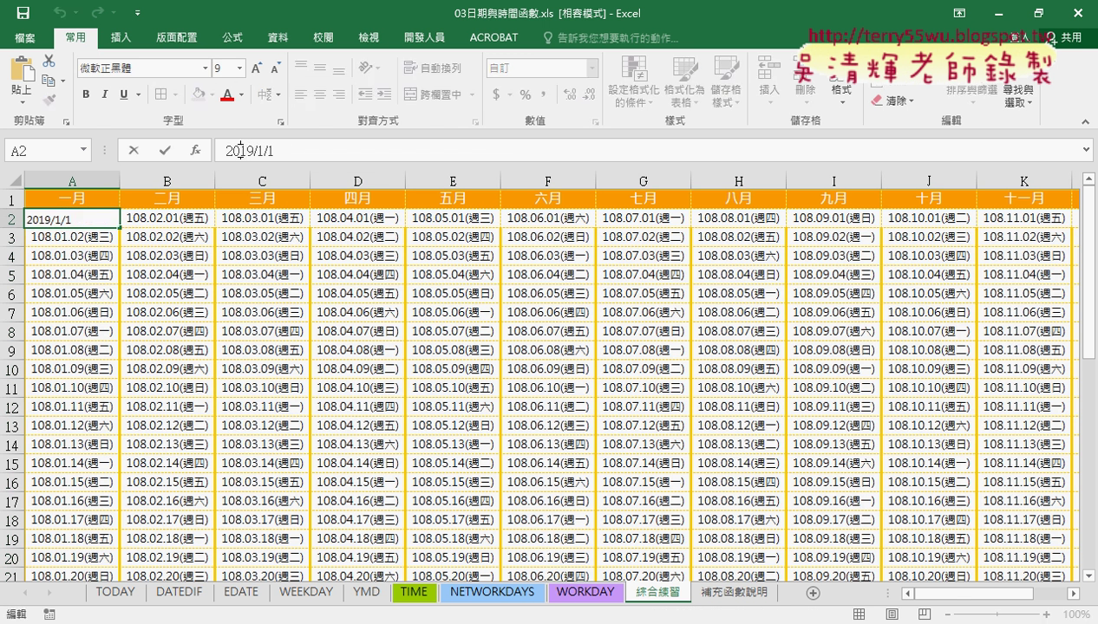
drag(239, 150, 253, 150)
text(2)
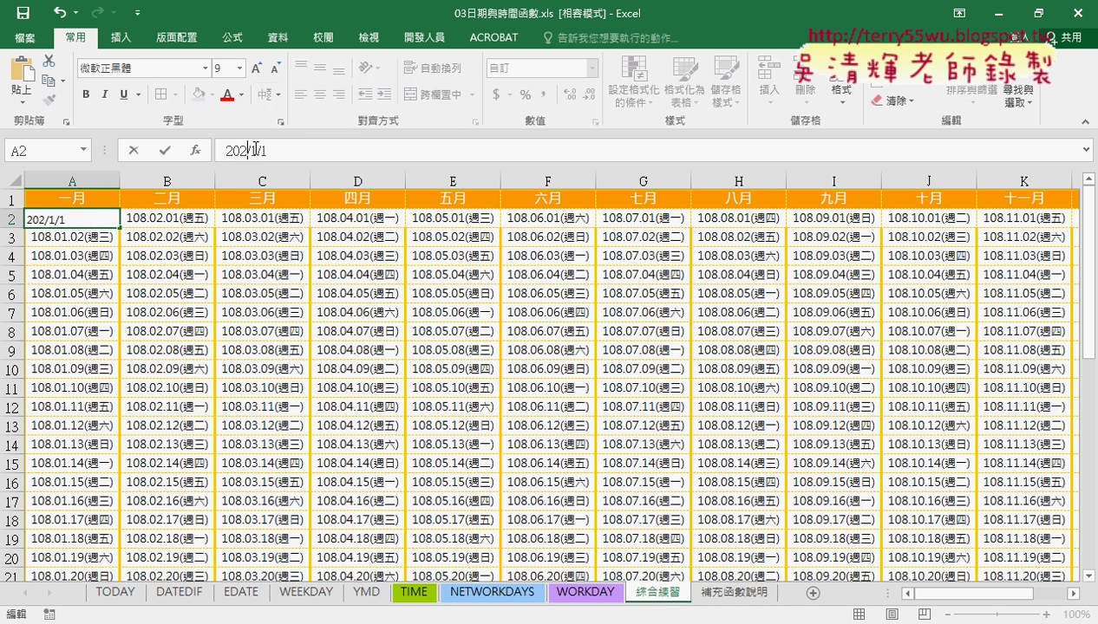
text(0)
key(Return)
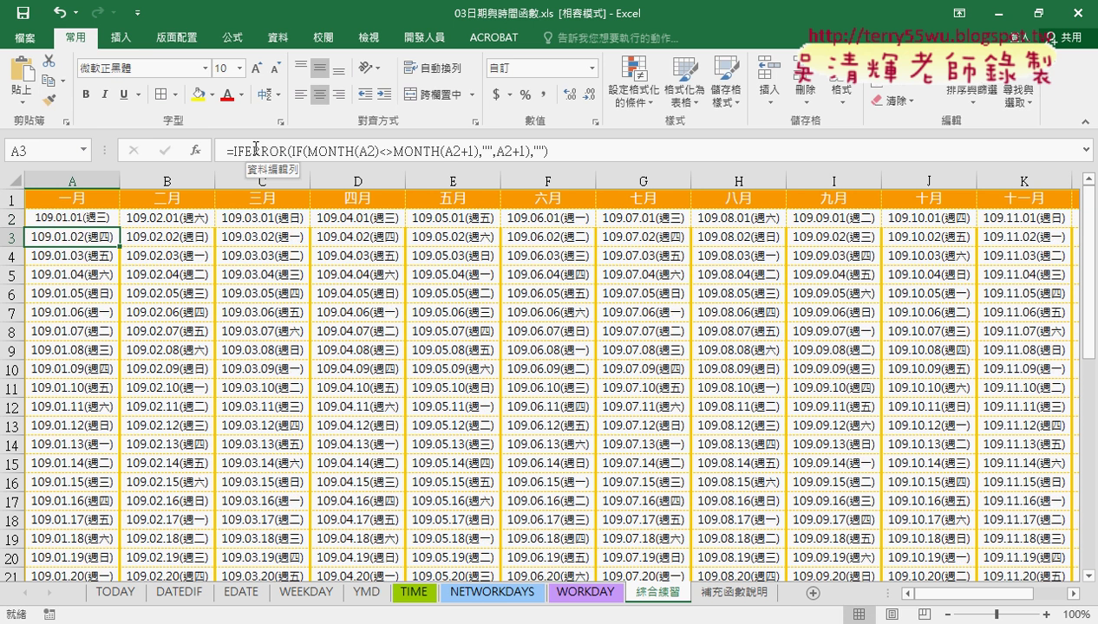
Check that A2, the EDATE month starts in B2:I2, and A12 now show 2020 dates.
scroll(444, 383, down, 2)
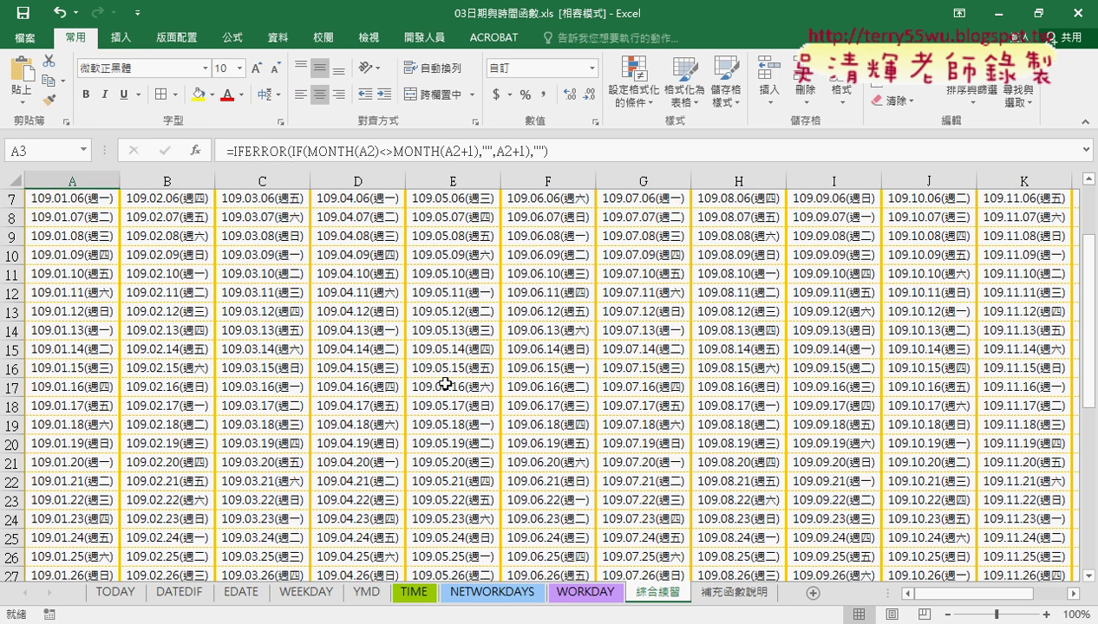
scroll(444, 382, down, 2)
scroll(442, 382, up, 3)
scroll(199, 267, up, 1)
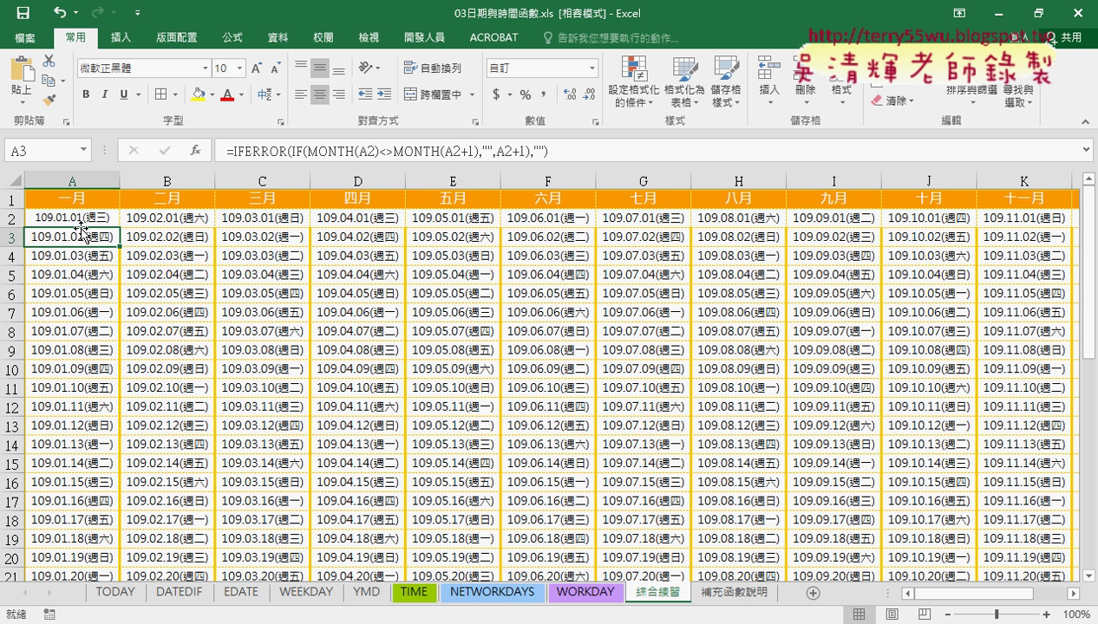
click(78, 219)
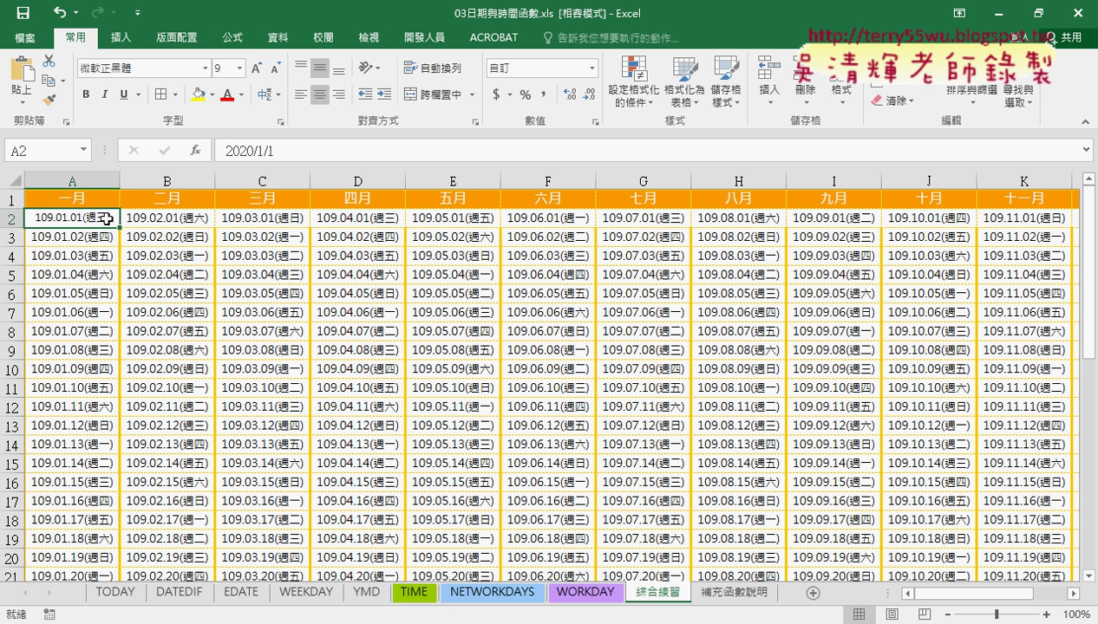
drag(163, 220, 840, 221)
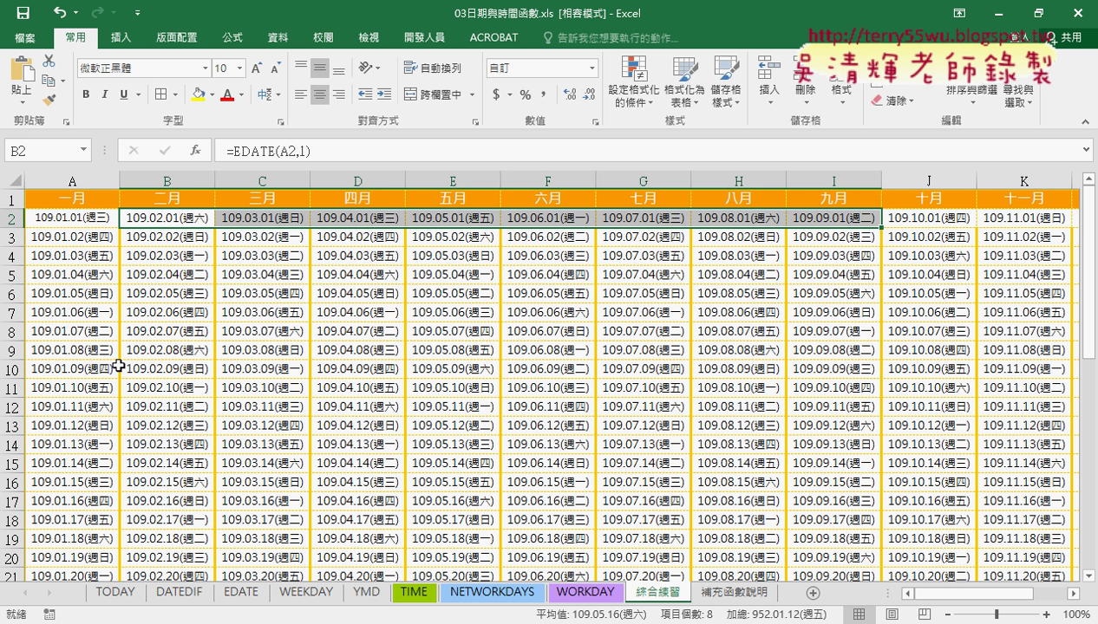
click(78, 221)
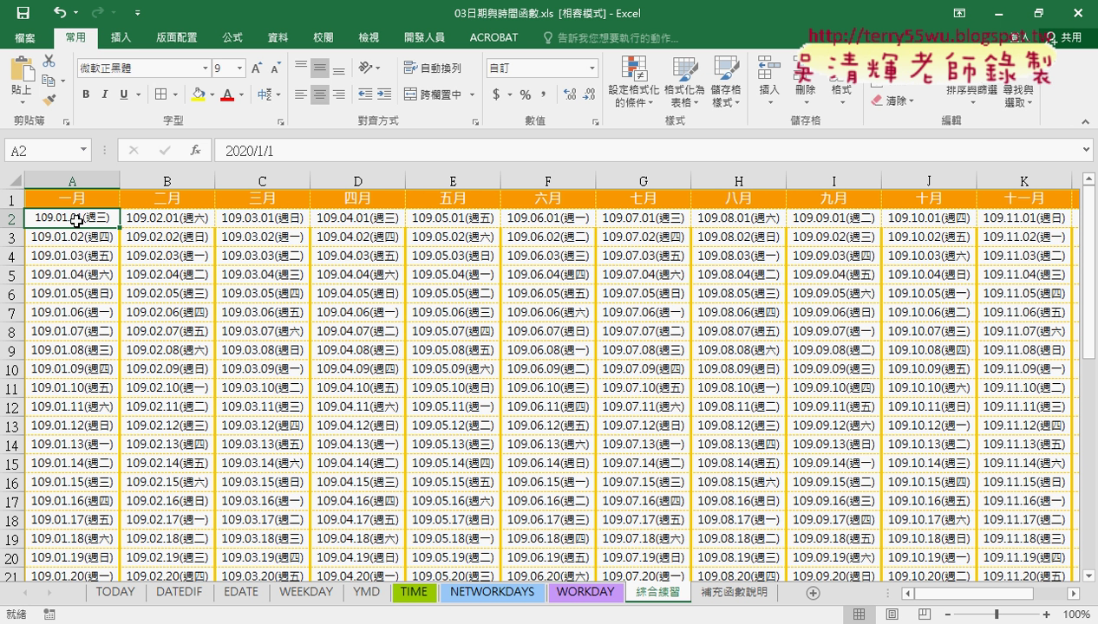
click(105, 405)
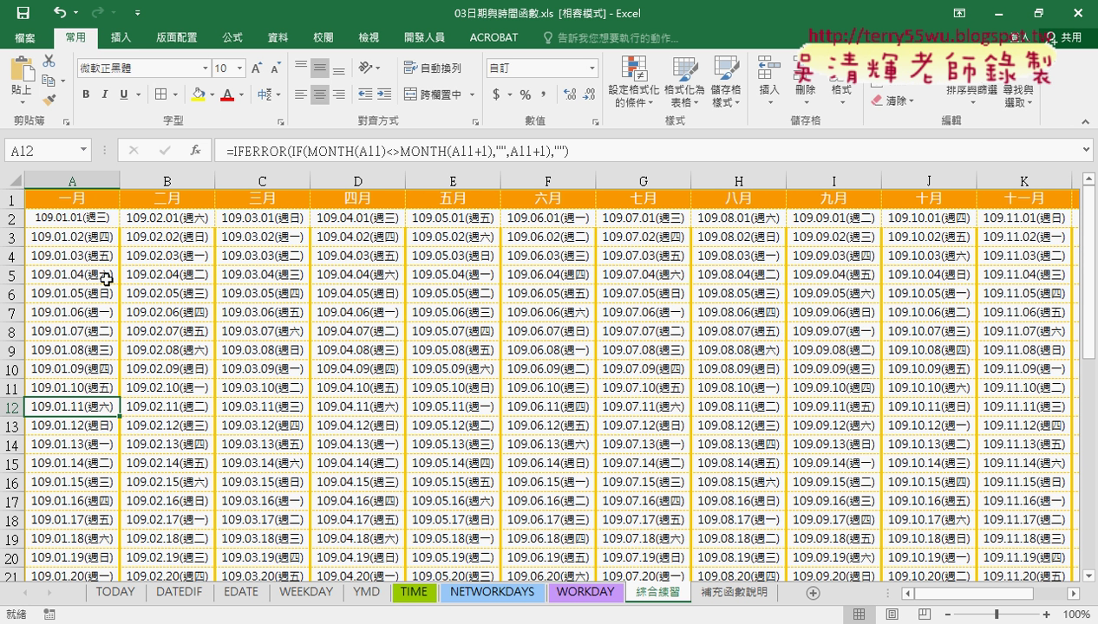
Make cell A5's text green, leaving it without a fill.
drag(96, 274, 98, 297)
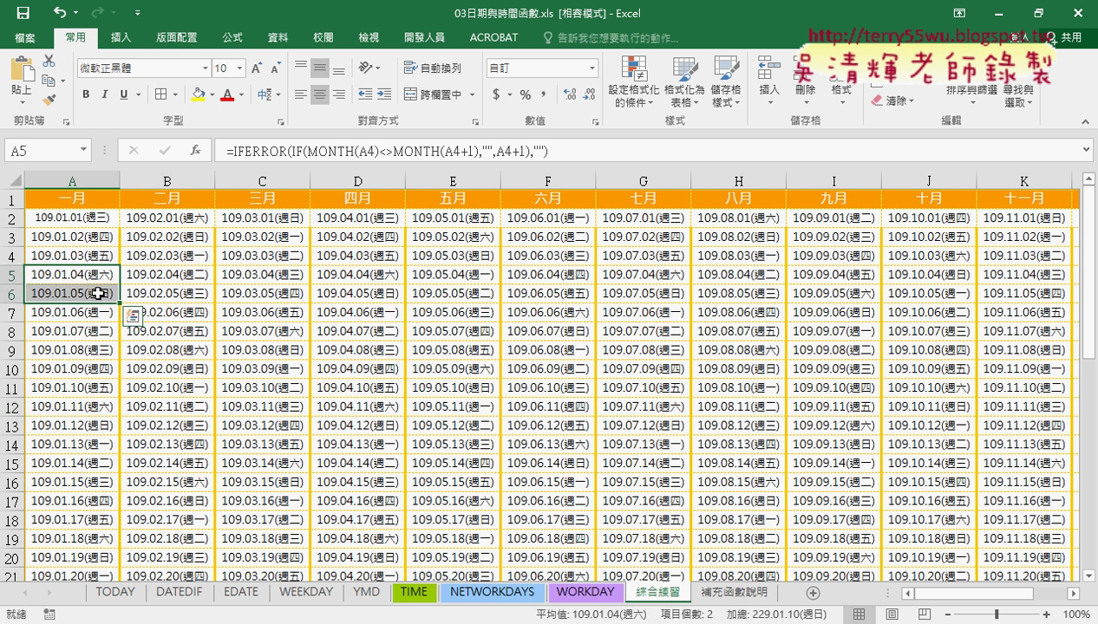
click(91, 275)
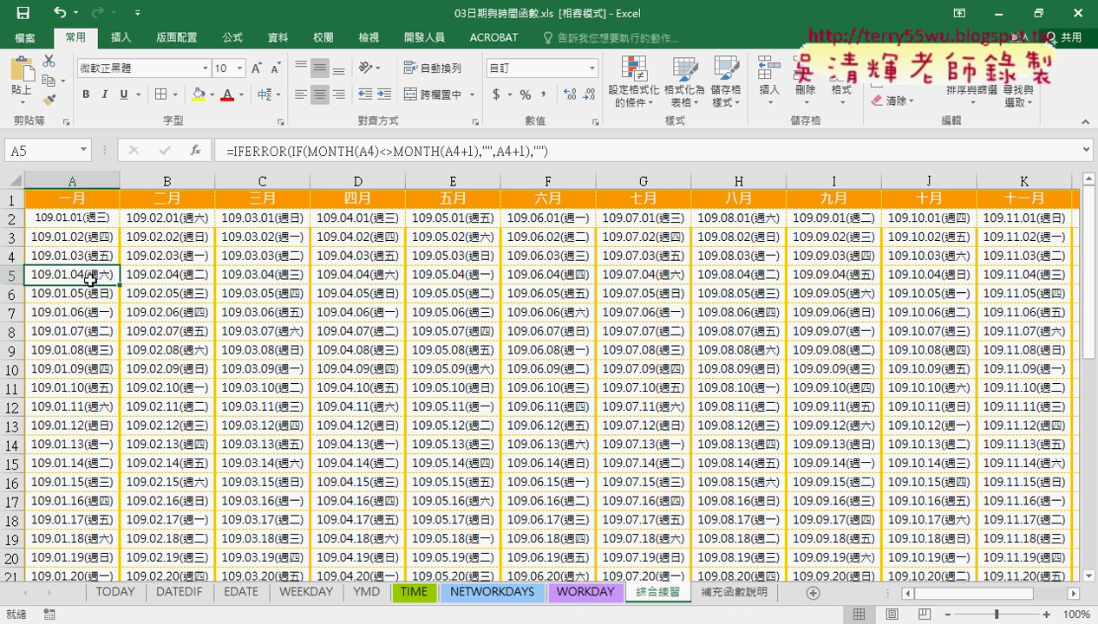
click(240, 95)
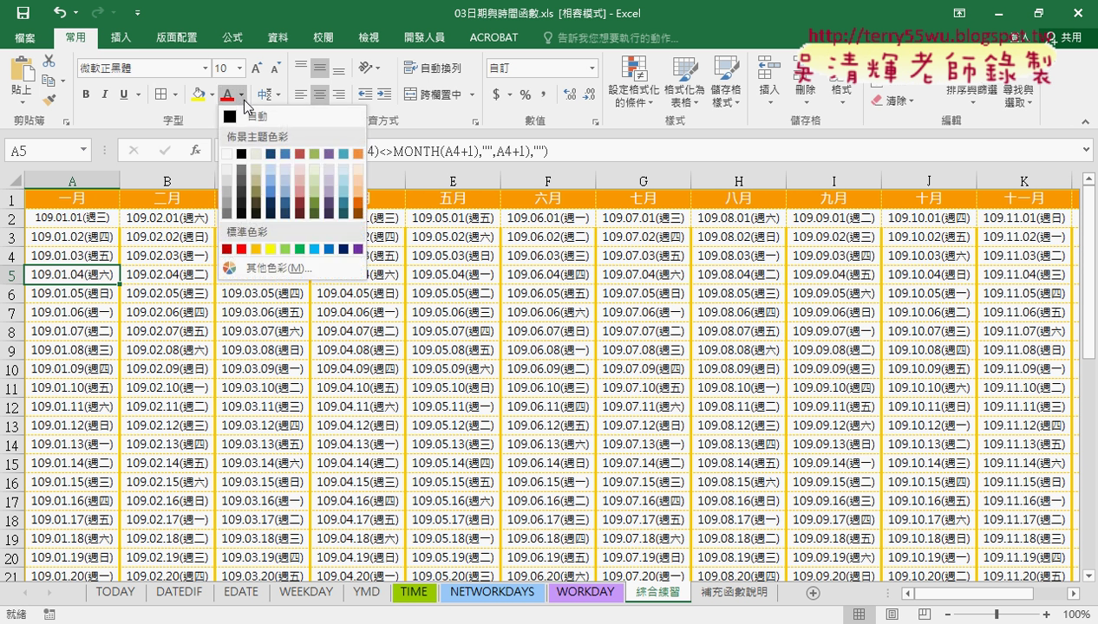
click(314, 162)
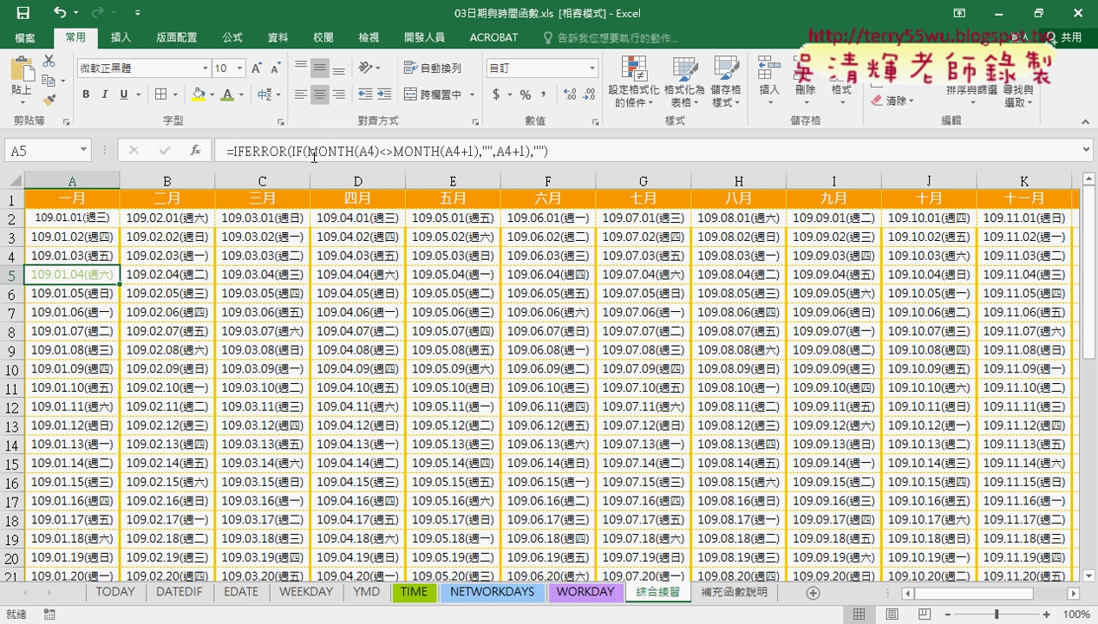
click(212, 94)
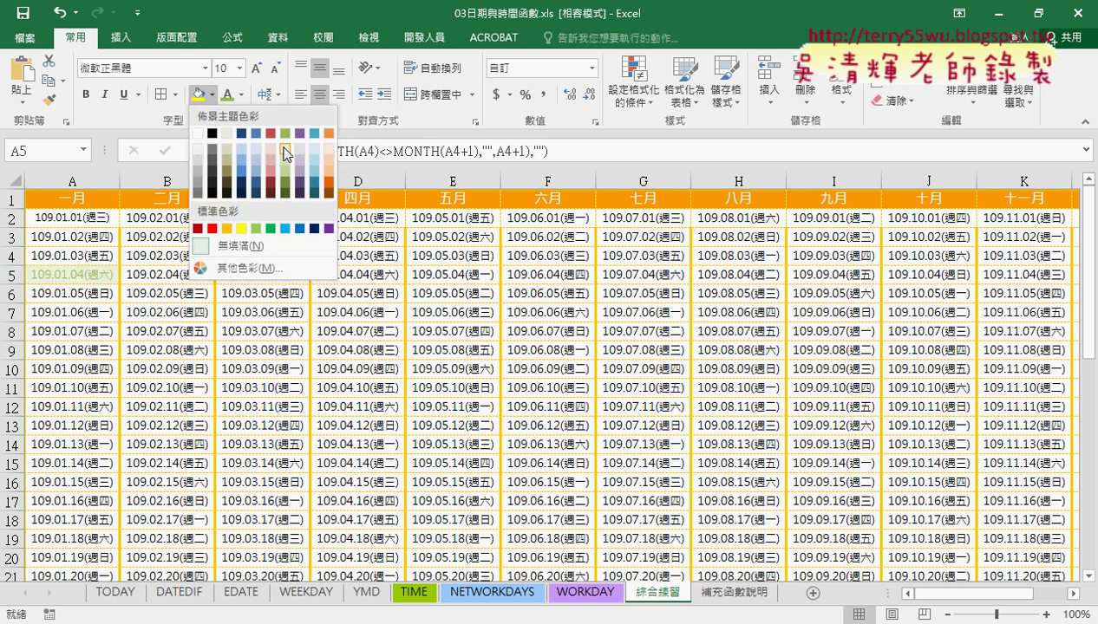
click(239, 246)
Give A6 red text on a yellow fill, then reselect A5 and bring up Conditional Formatting.
click(100, 293)
click(241, 94)
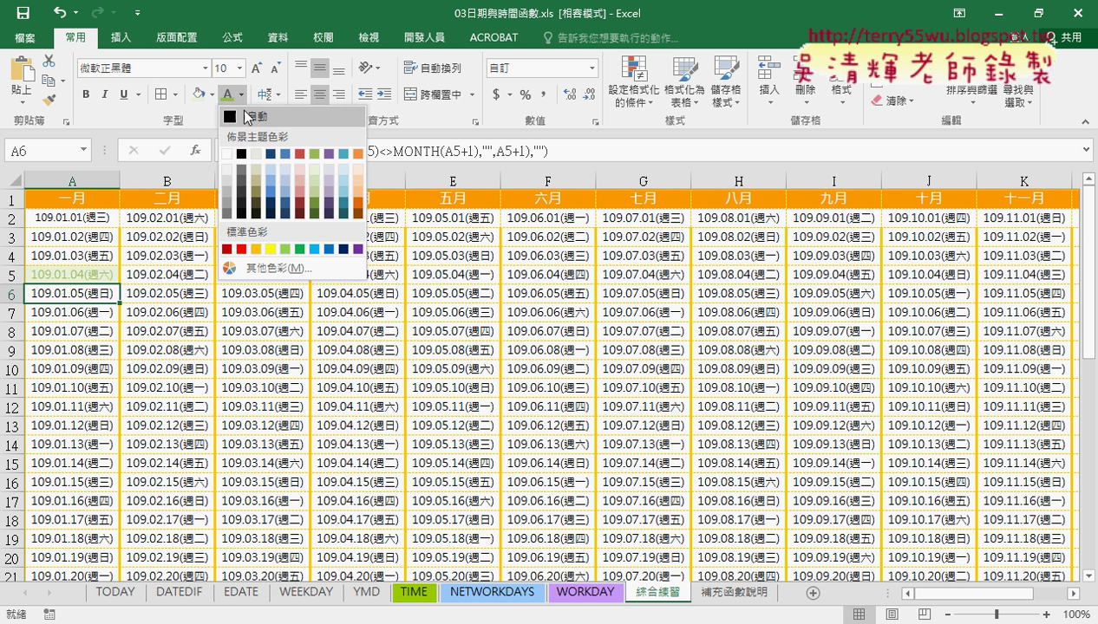
click(248, 245)
click(212, 94)
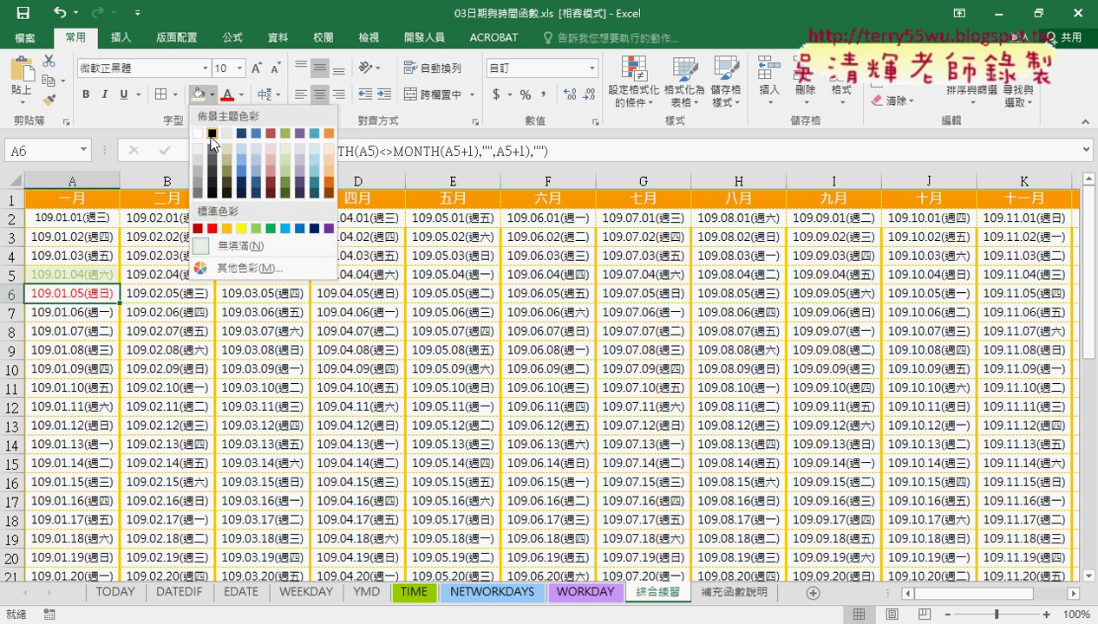
click(248, 232)
click(90, 275)
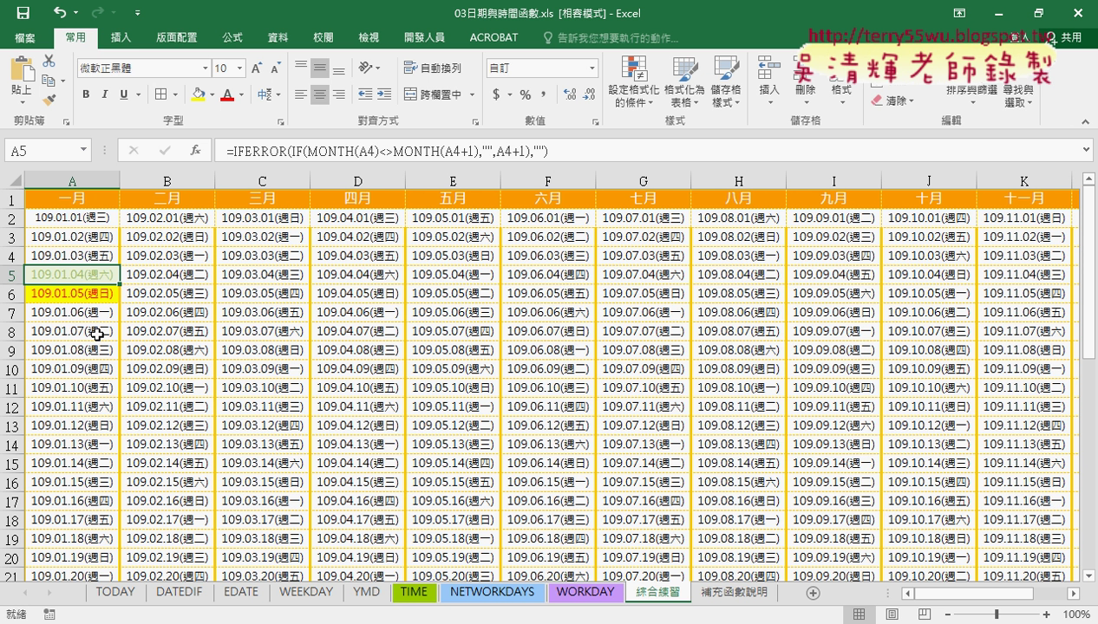
click(646, 100)
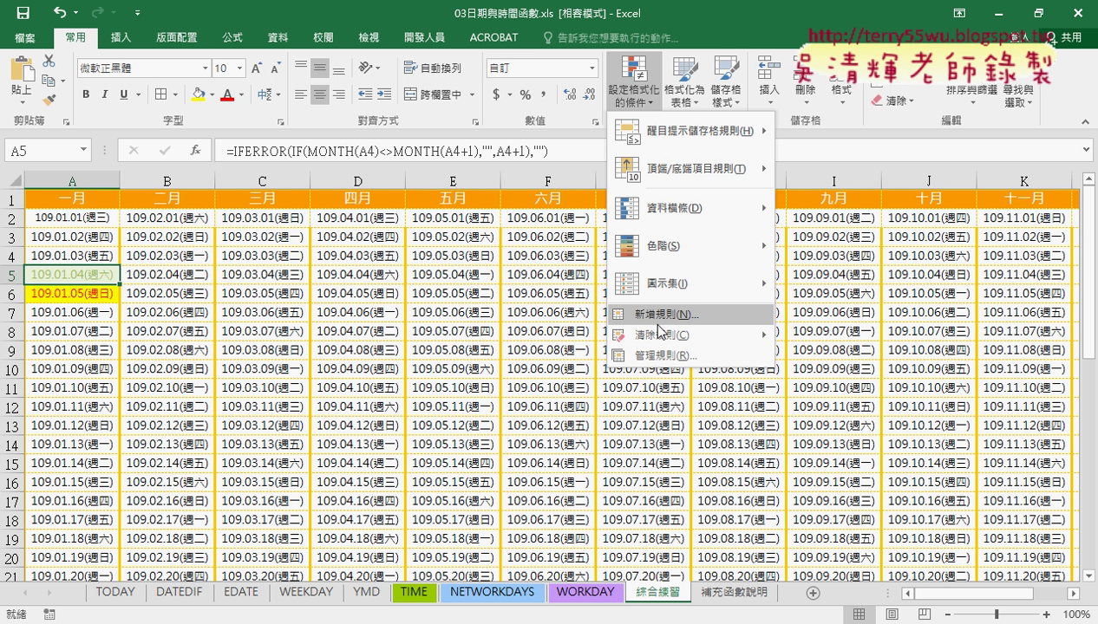
Start a new rule of type 'Use a formula to determine which cells to format'.
click(659, 315)
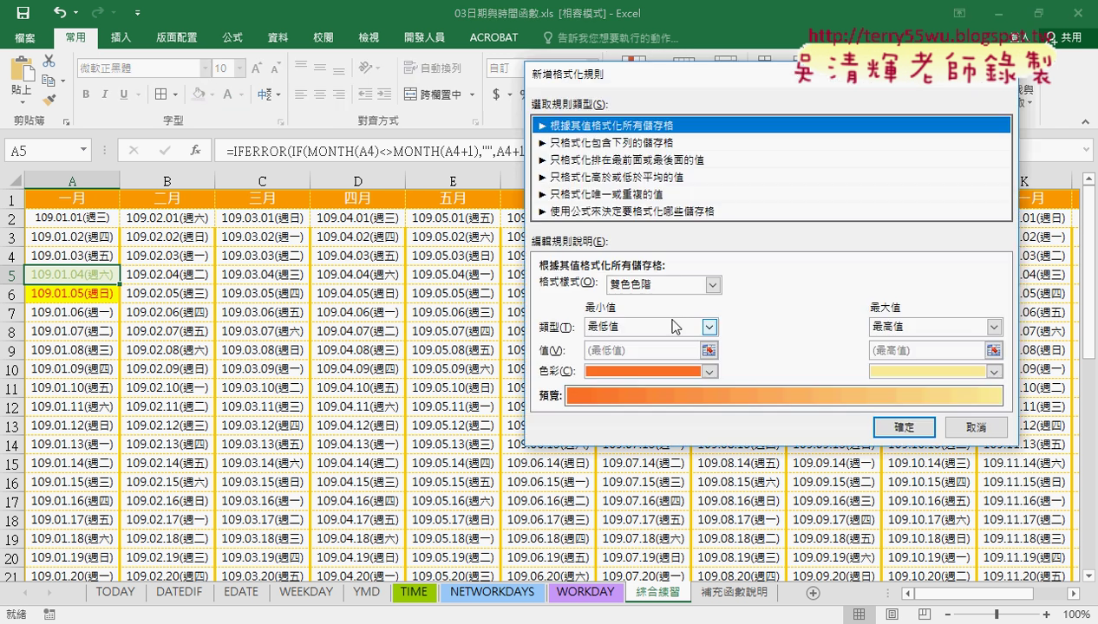
click(644, 211)
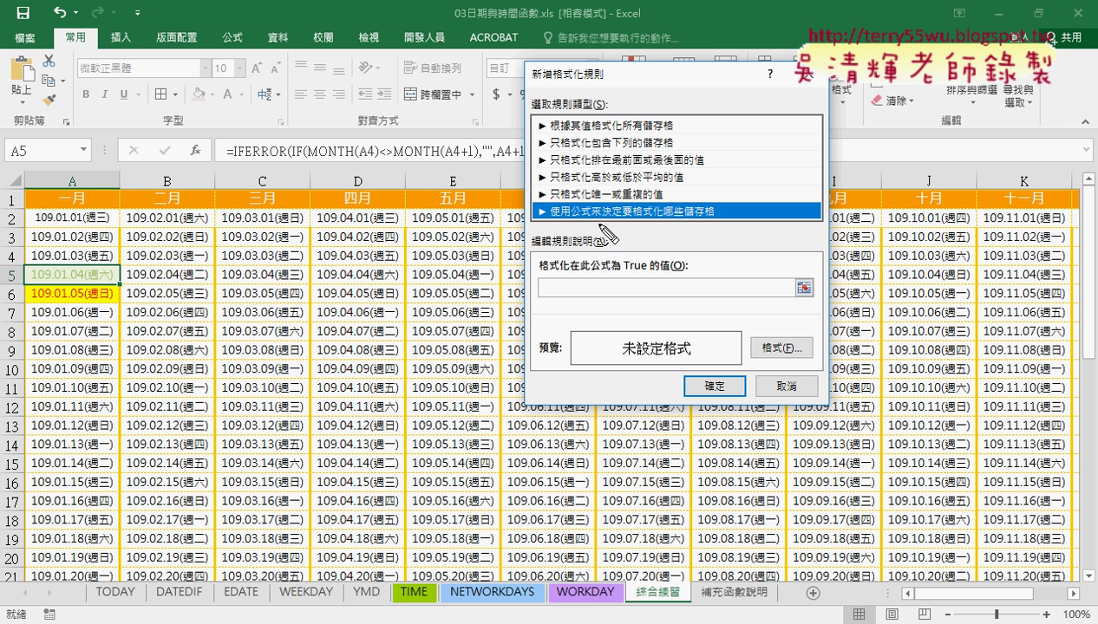
drag(693, 229, 733, 221)
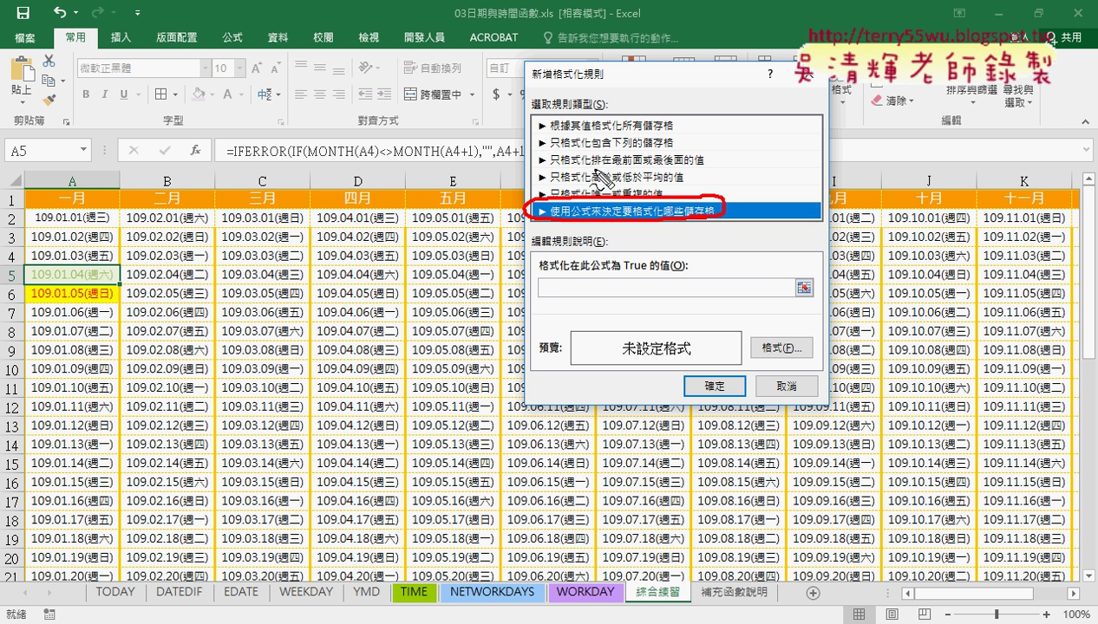
drag(450, 179, 523, 210)
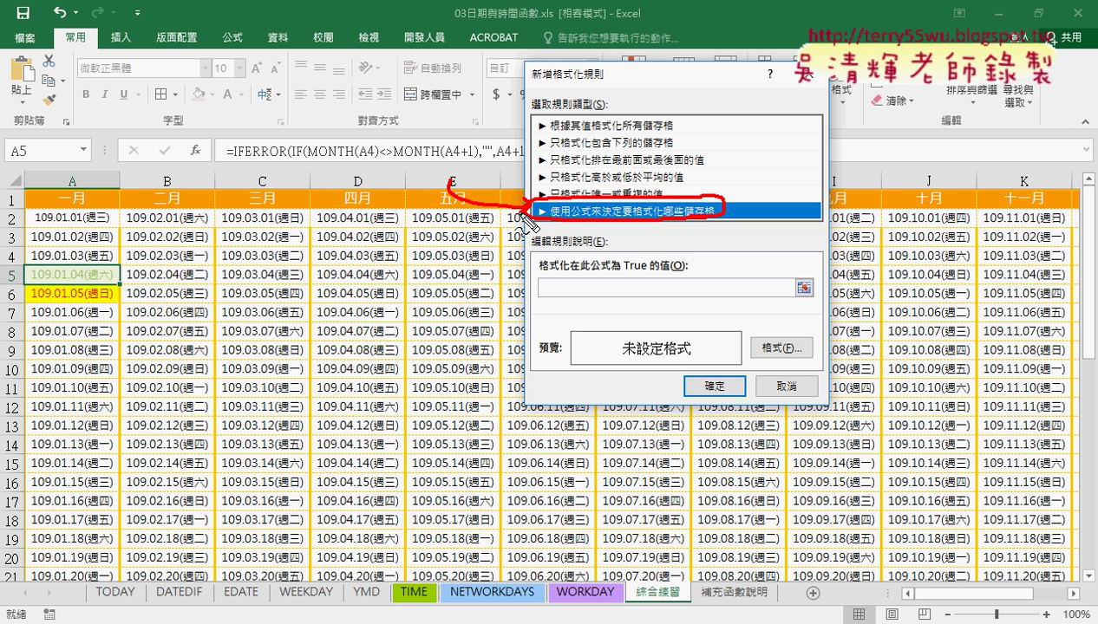